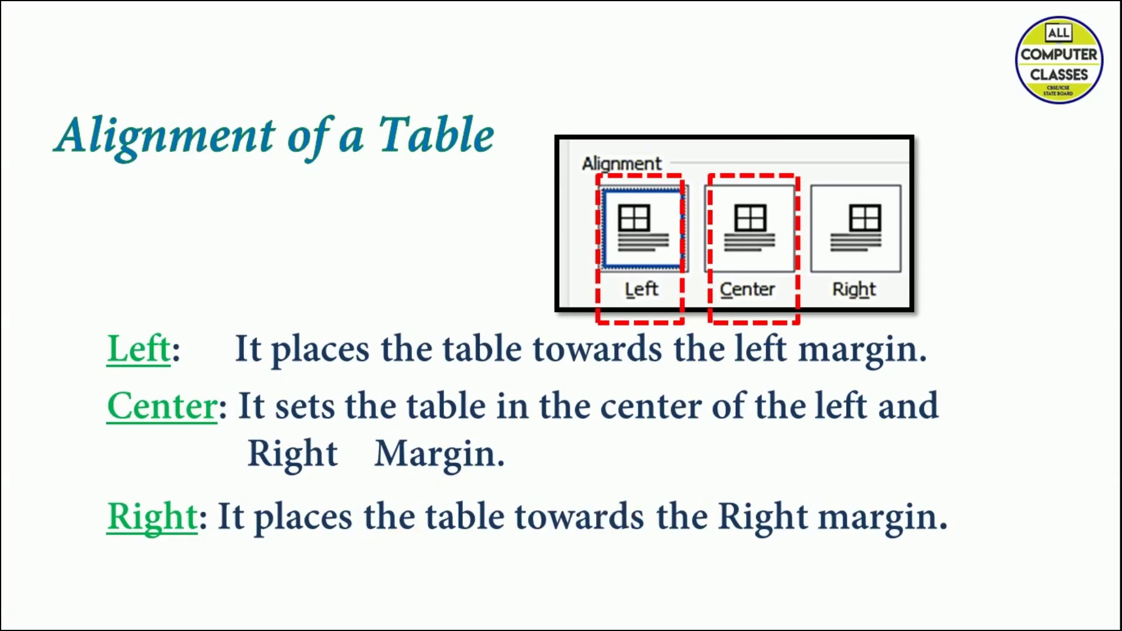
Open Task View to show all open windows, including the Word table document
key(super+Tab)
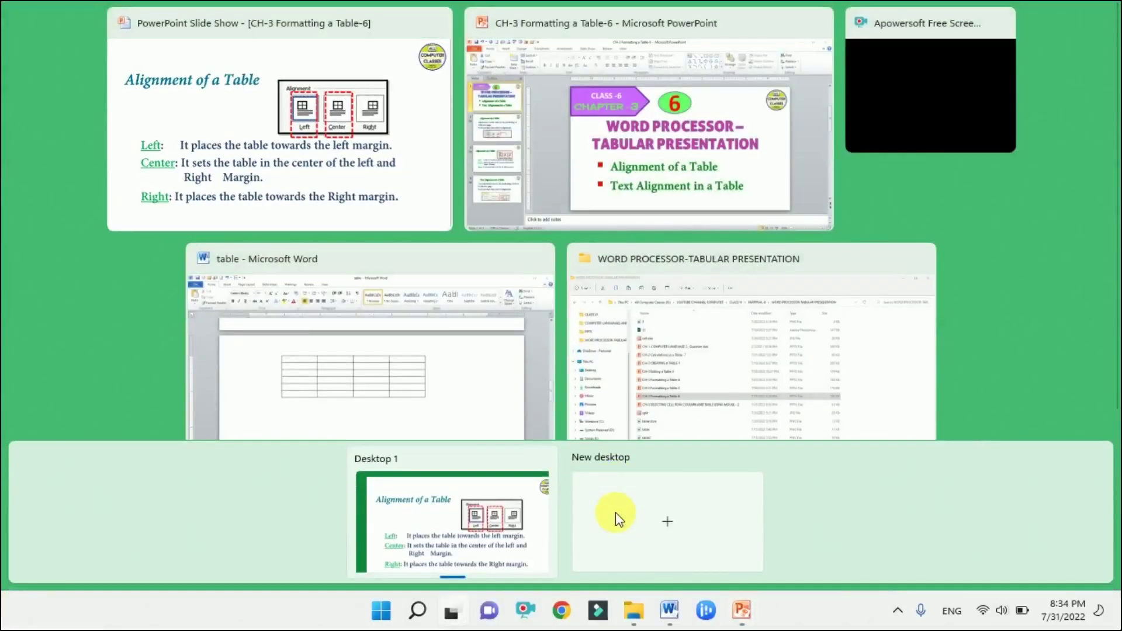
Bring the Word table document forward and apply the green banded table style
click(400, 406)
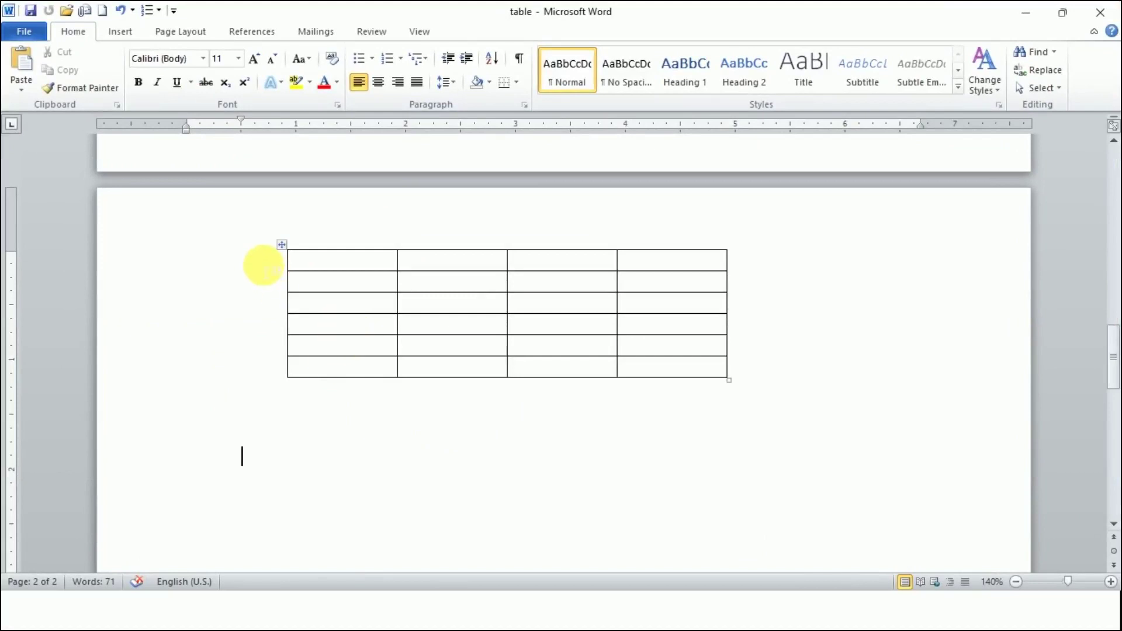
click(283, 245)
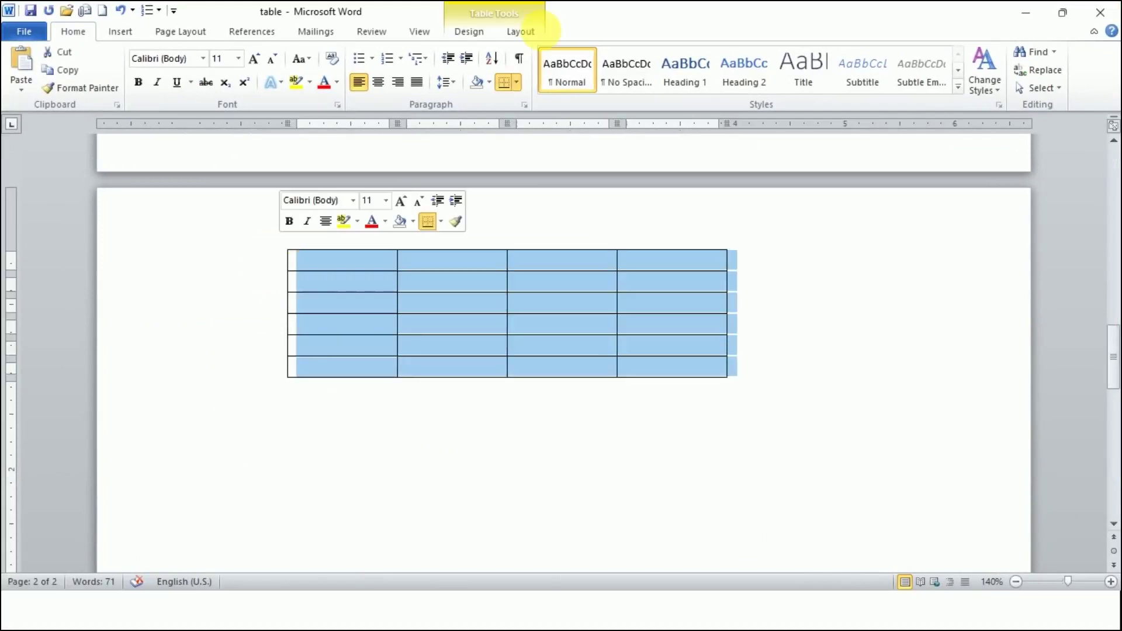
click(482, 34)
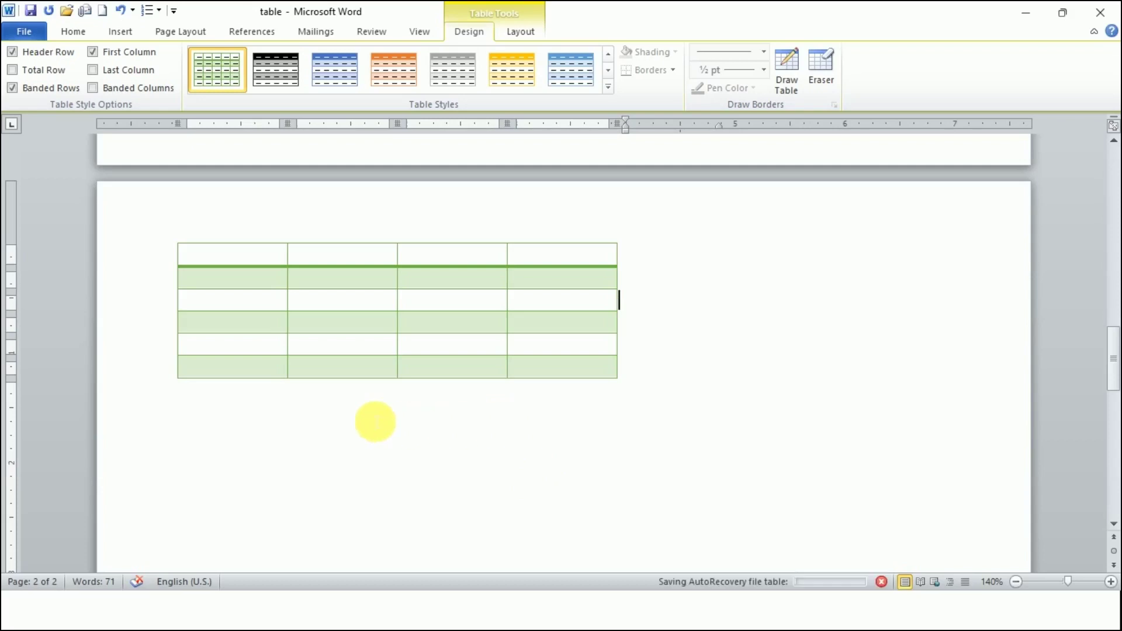
mouse_move(210, 285)
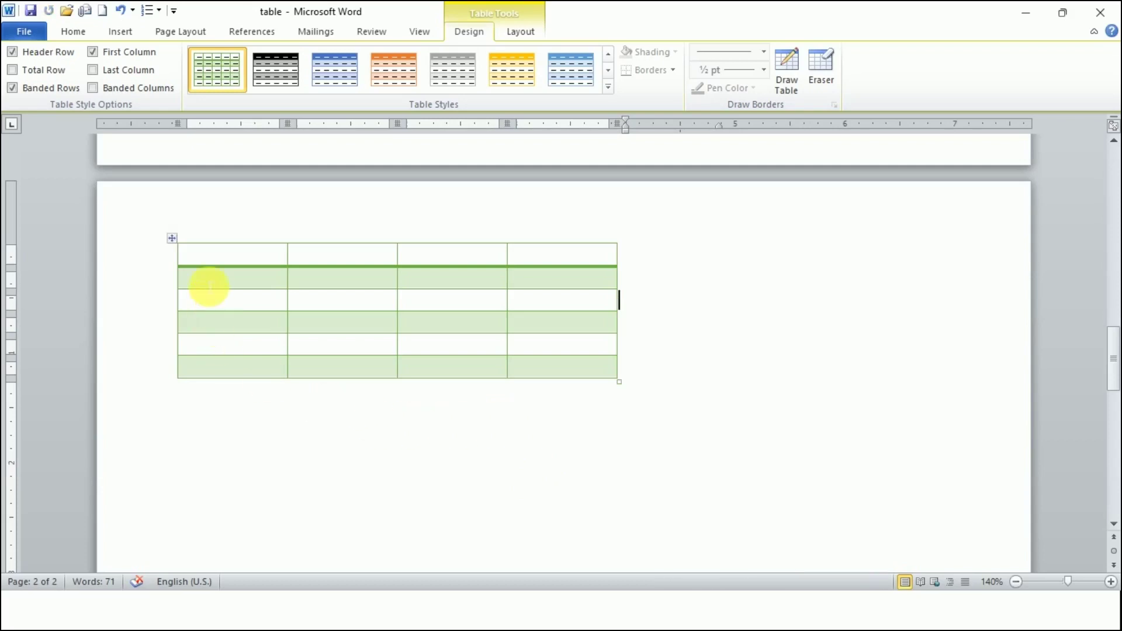
click(176, 251)
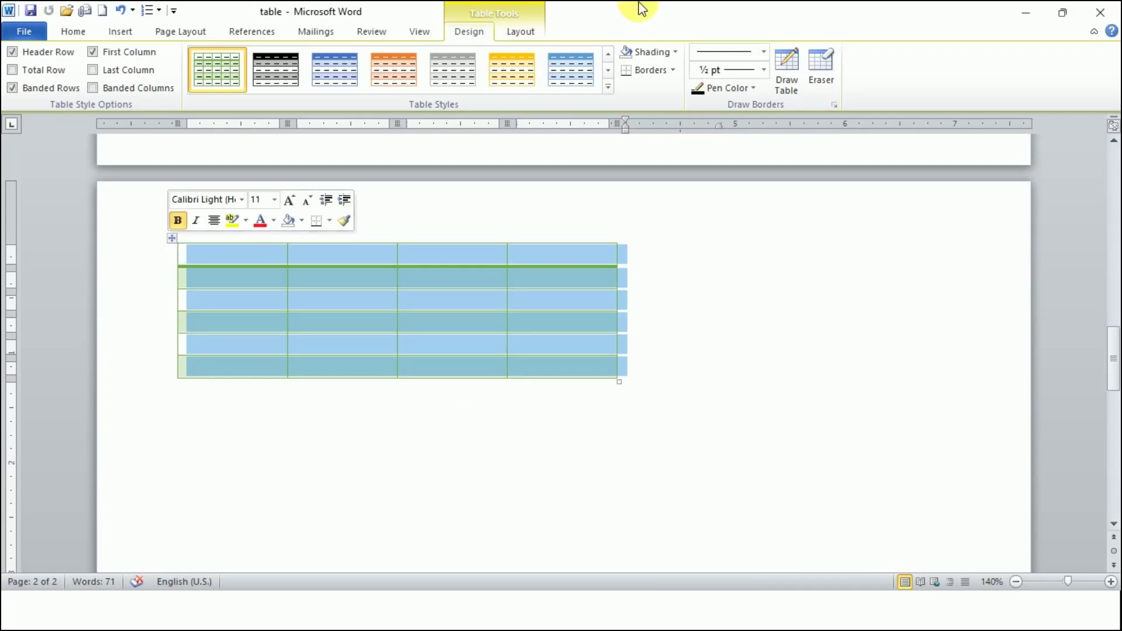
click(509, 34)
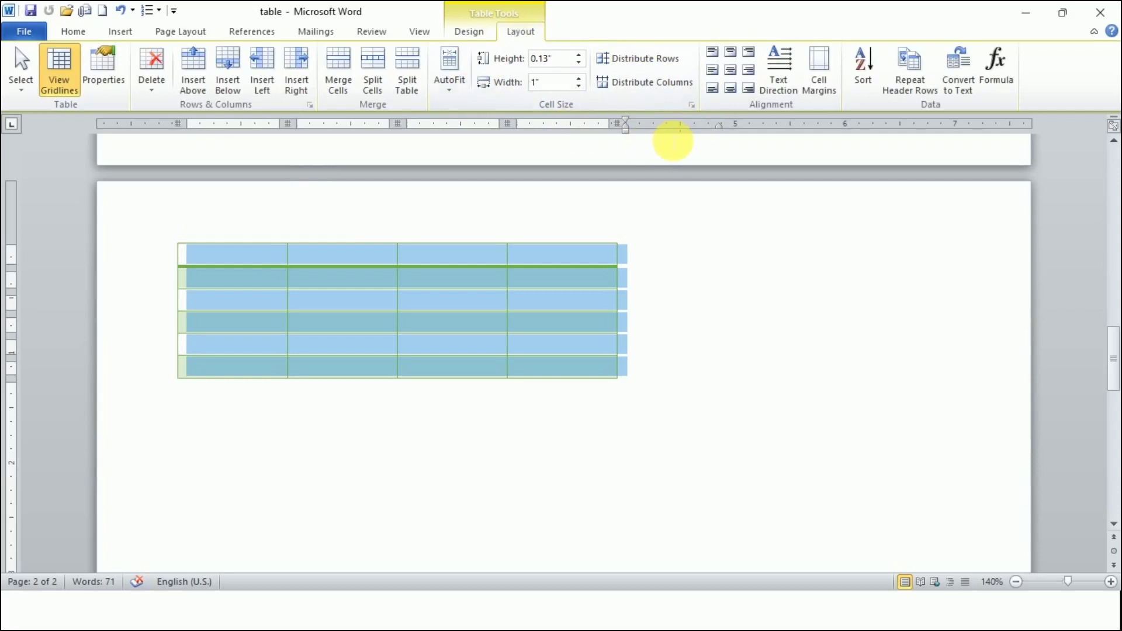
Set the table's alignment to Right in Table Properties
click(693, 107)
drag(458, 49, 690, 186)
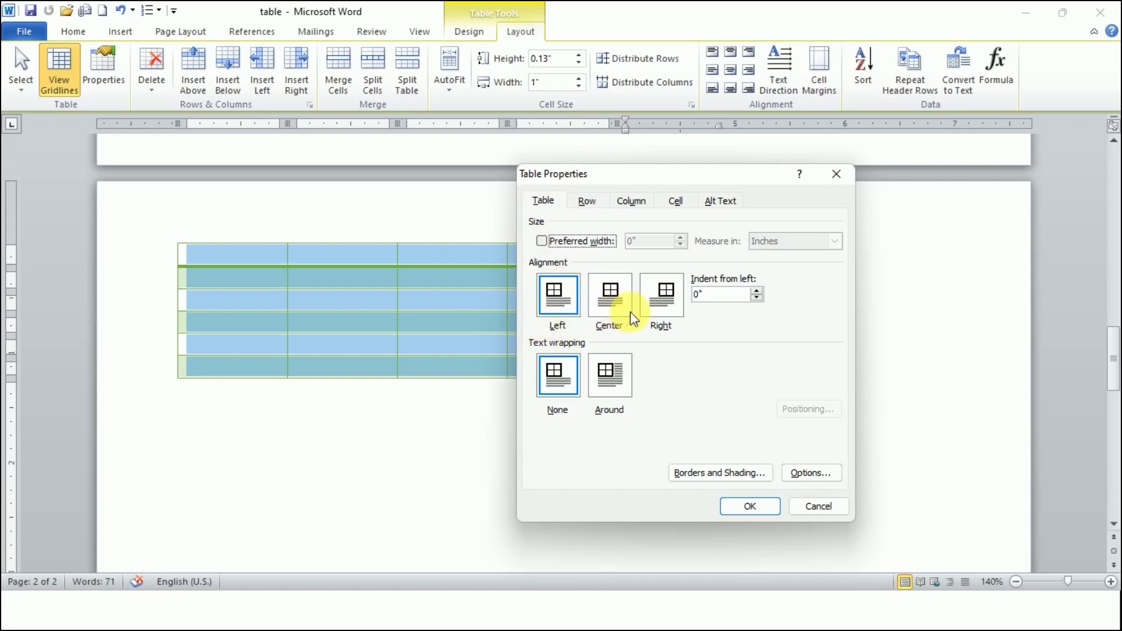
click(663, 312)
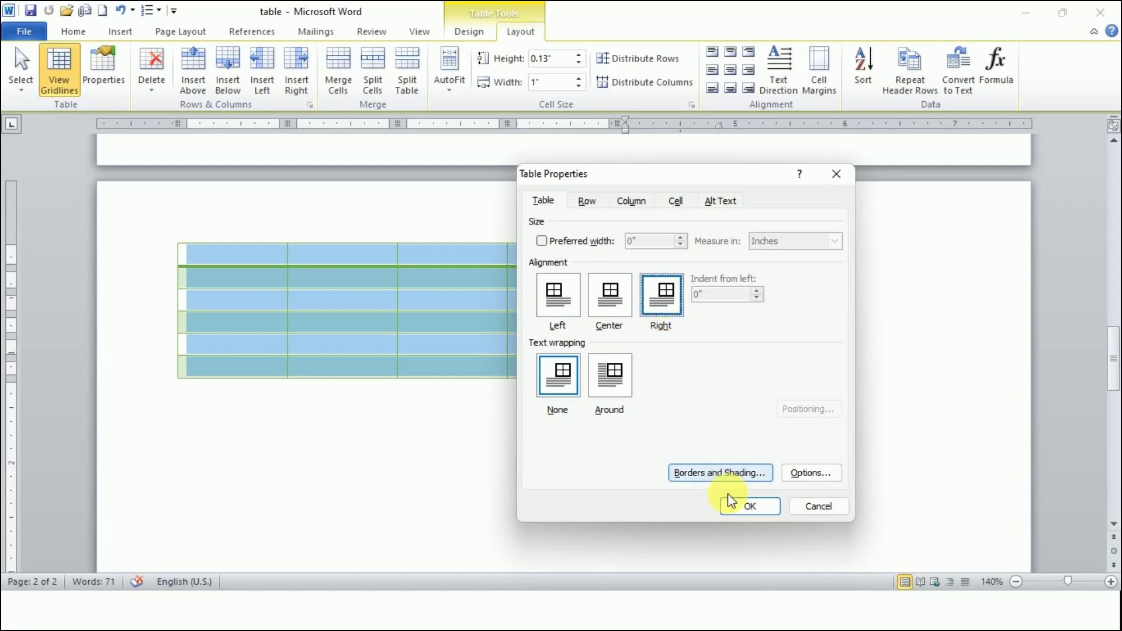
click(730, 512)
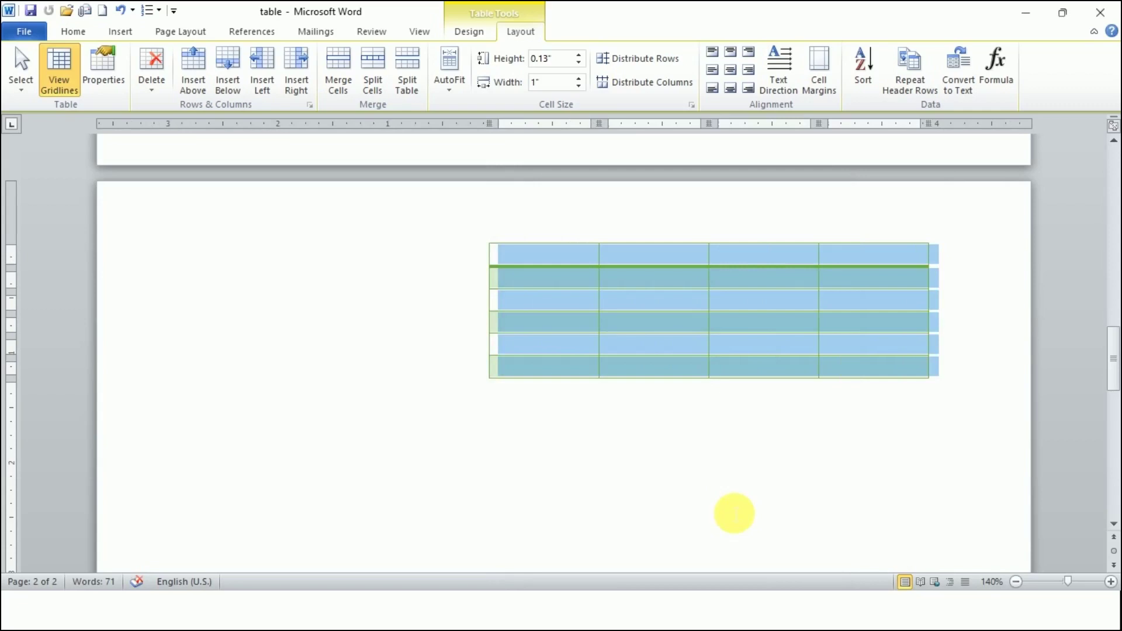
click(734, 513)
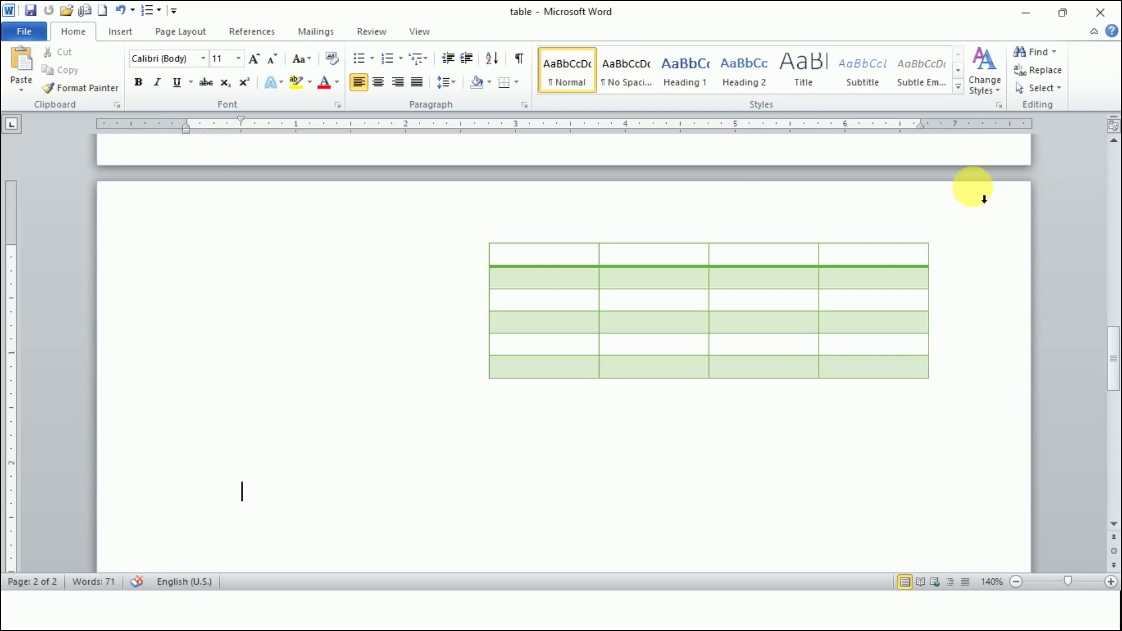
Point out the right margin, then select the table and reopen Table Properties
drag(926, 125, 929, 125)
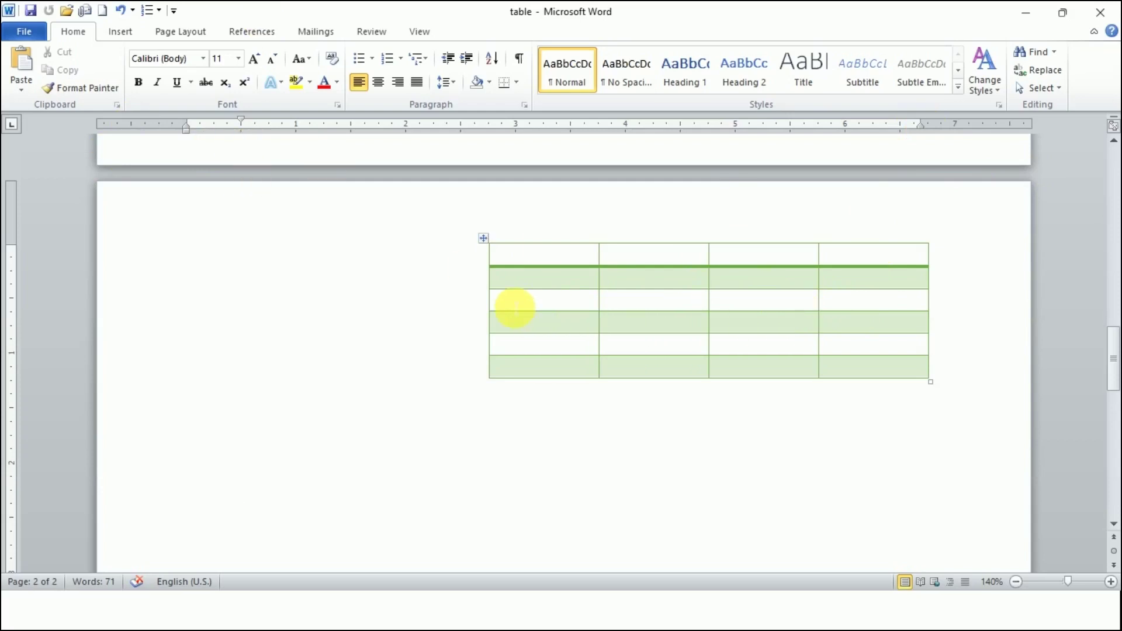
click(493, 249)
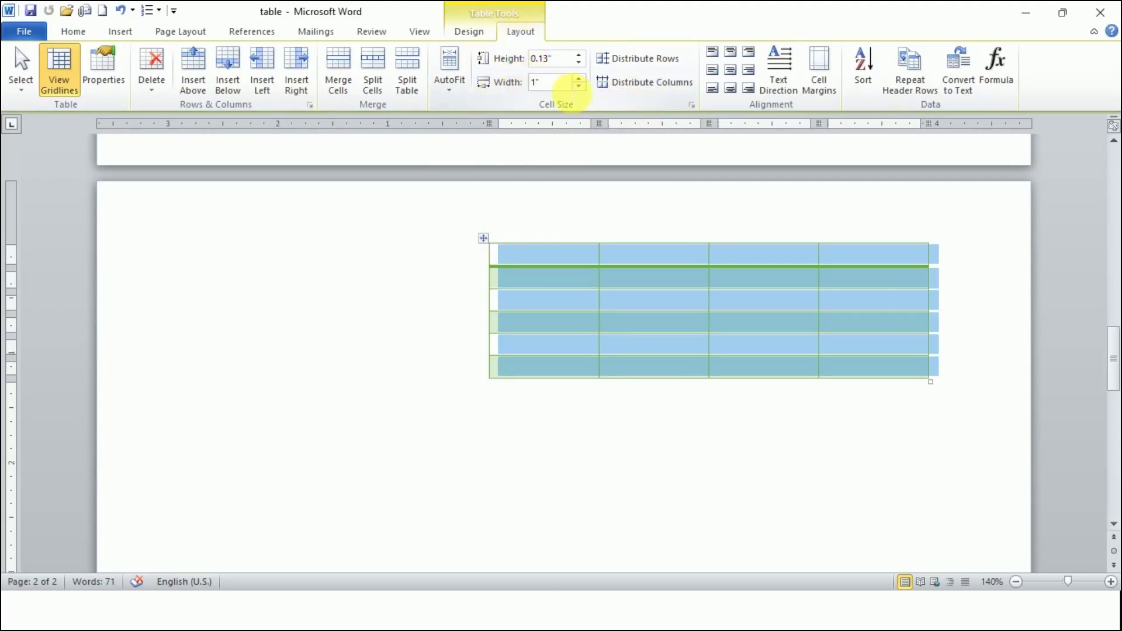
click(692, 105)
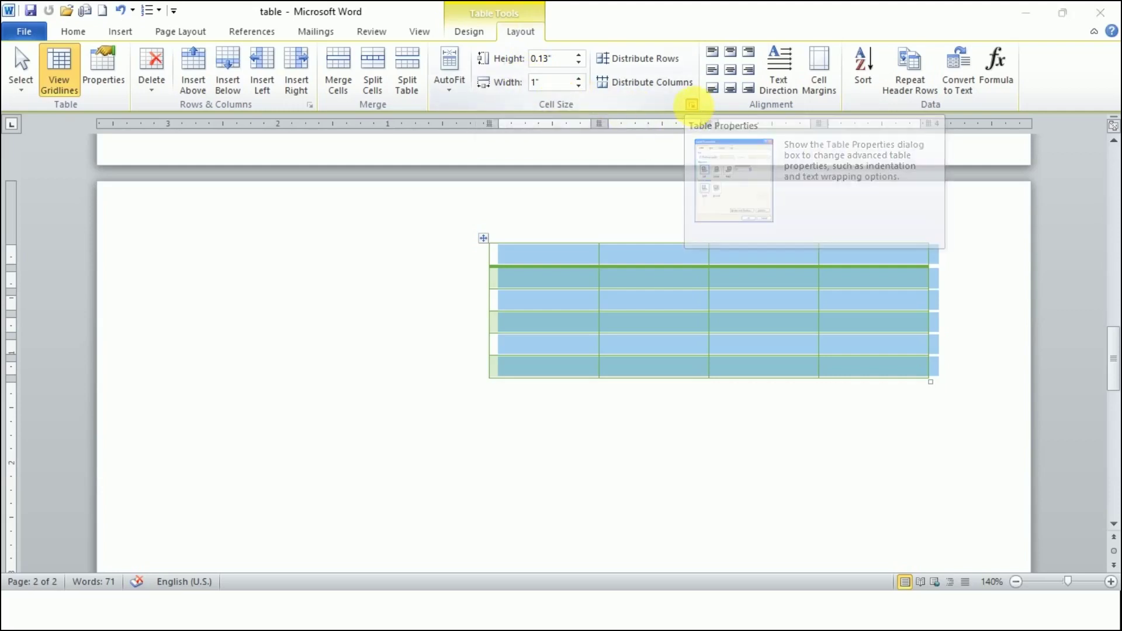
drag(635, 167, 627, 164)
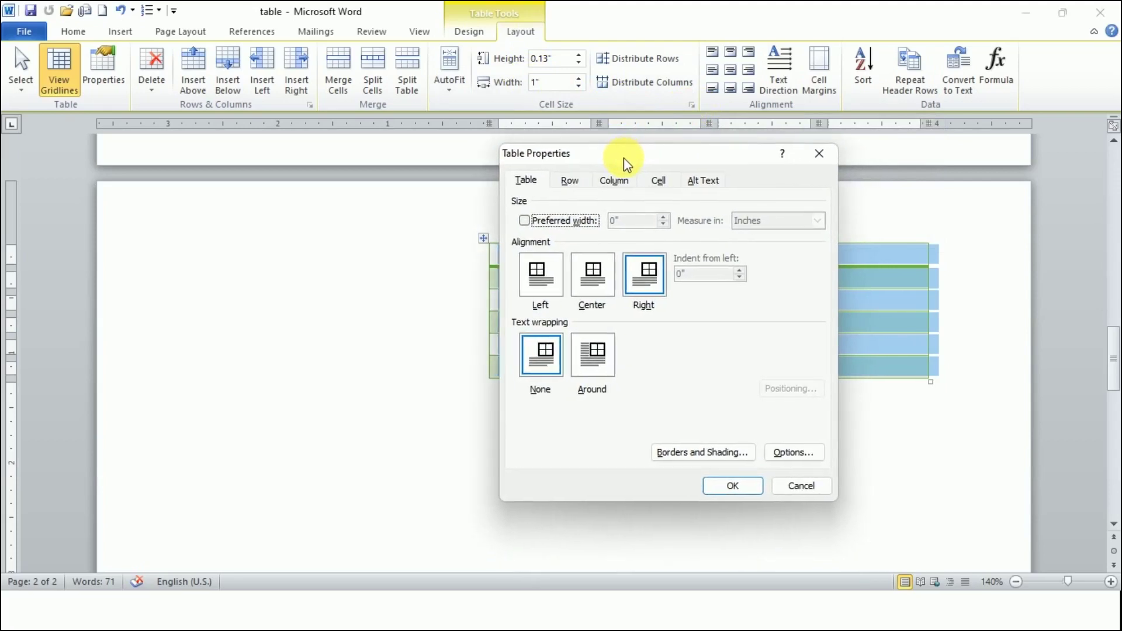
Left-align the table with a 0.4" indent from the left margin
click(533, 296)
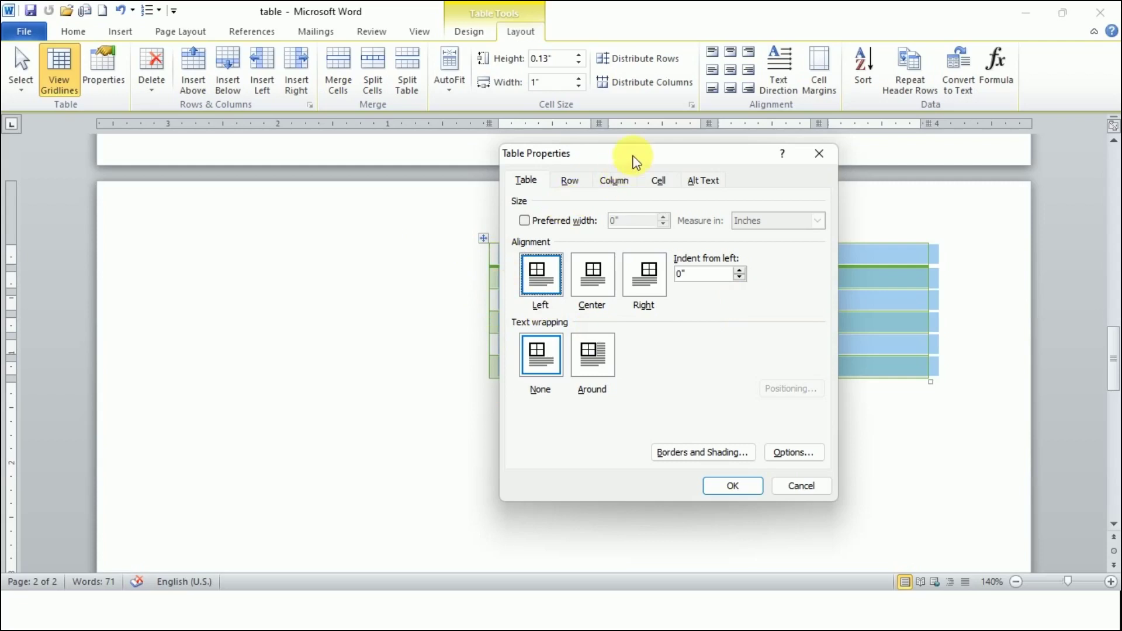
drag(657, 156, 195, 165)
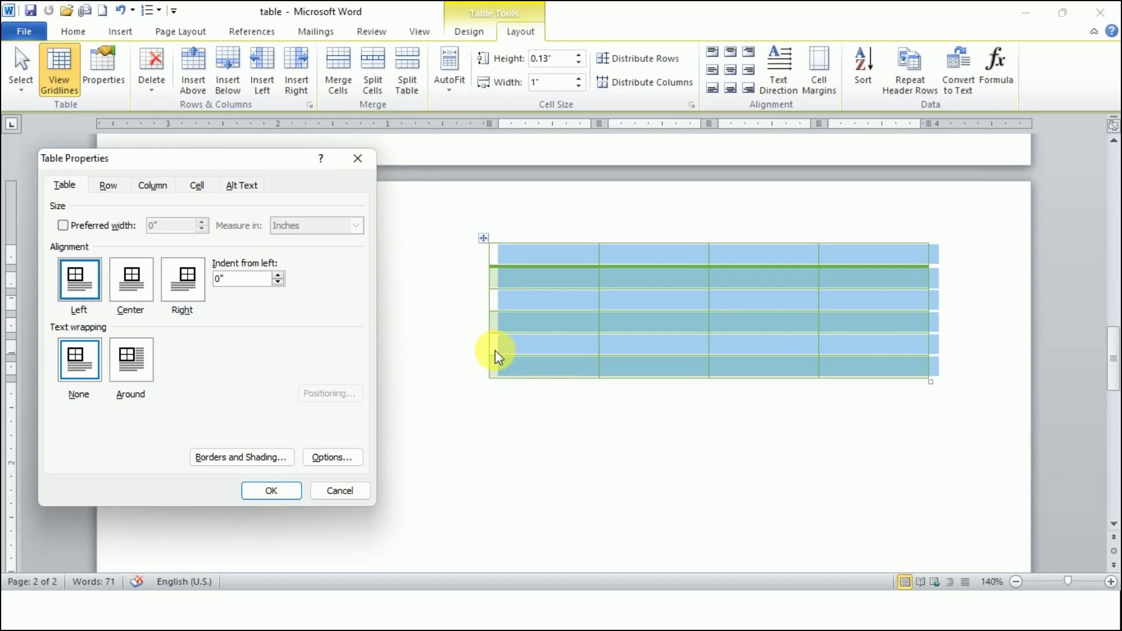
drag(270, 166, 638, 201)
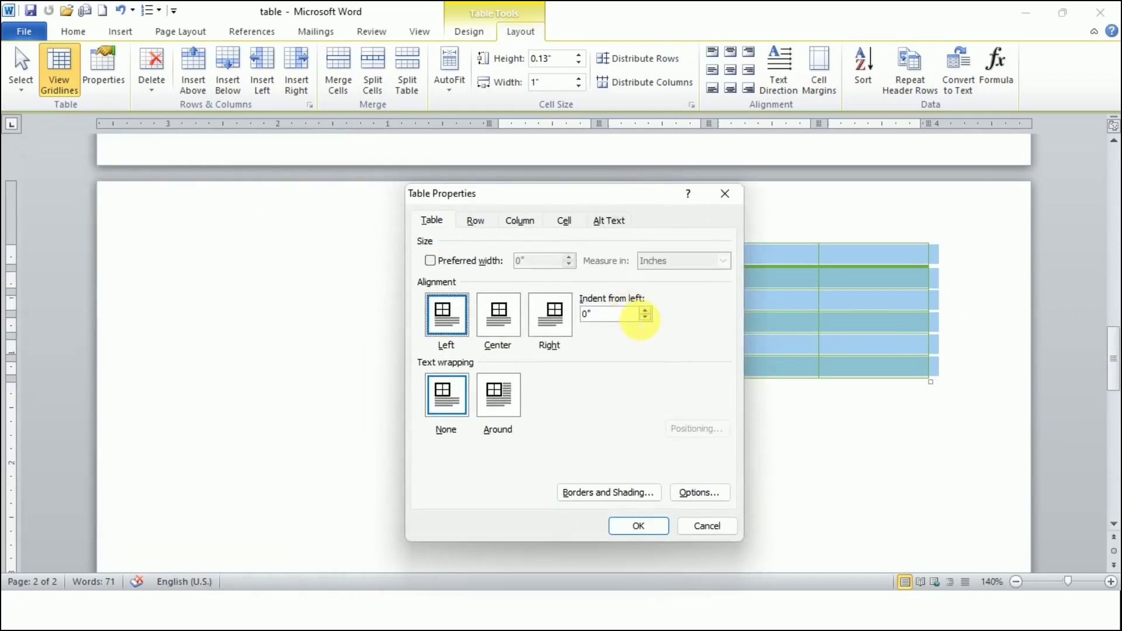
click(645, 311)
click(645, 311)
click(645, 311)
click(645, 311)
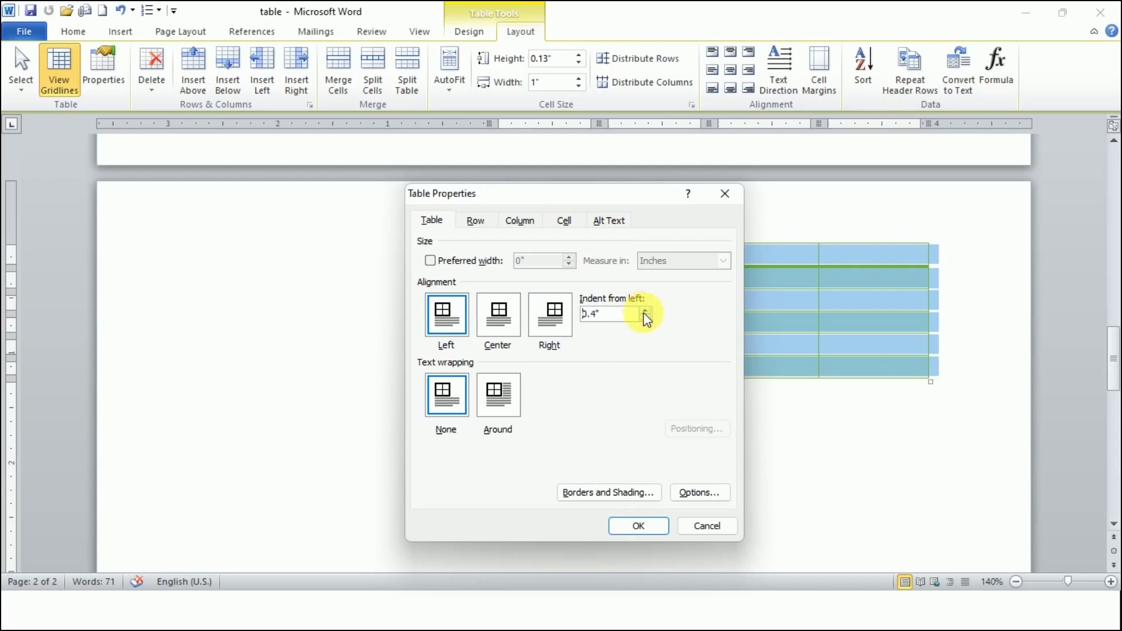
click(638, 528)
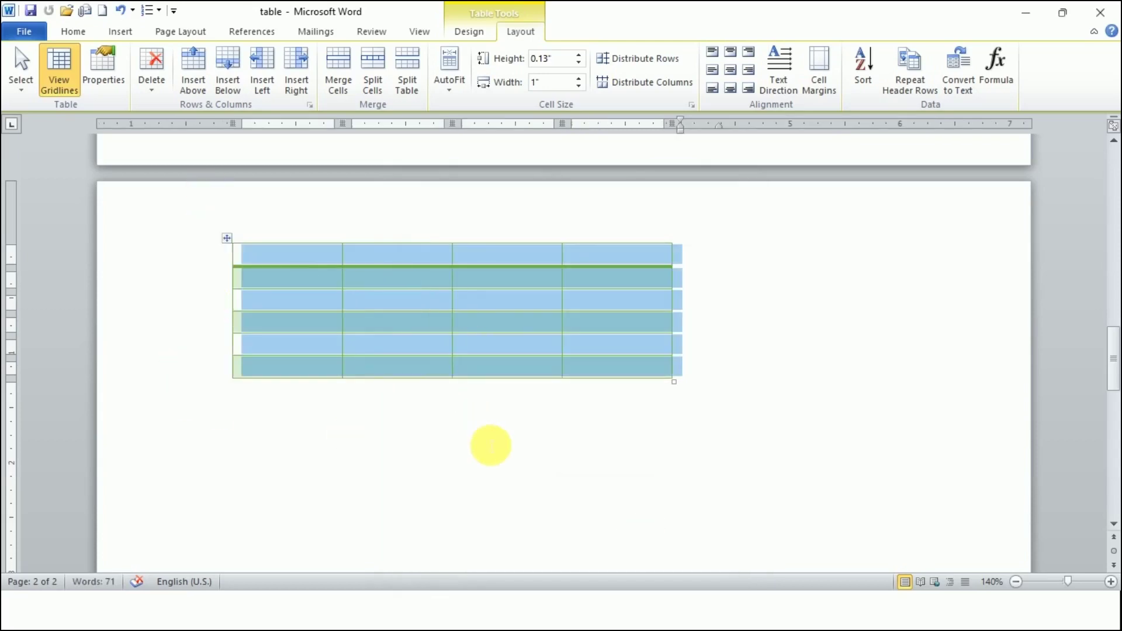
click(491, 446)
Point out where the left page margin lies relative to the indented table
drag(191, 124, 193, 124)
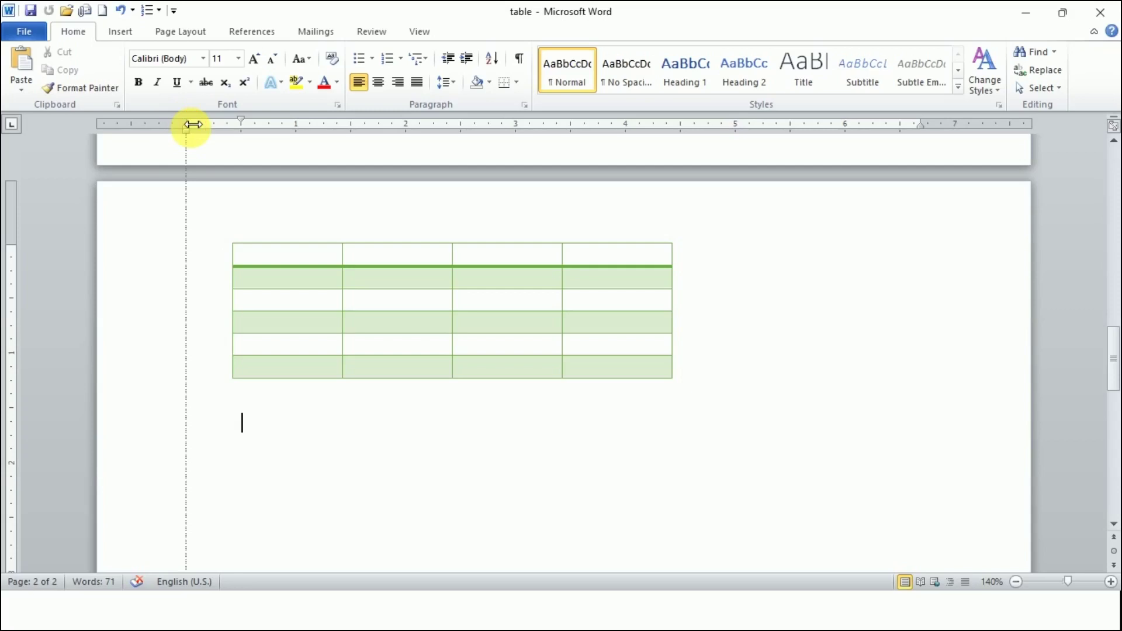
drag(193, 125, 192, 123)
drag(192, 122, 192, 123)
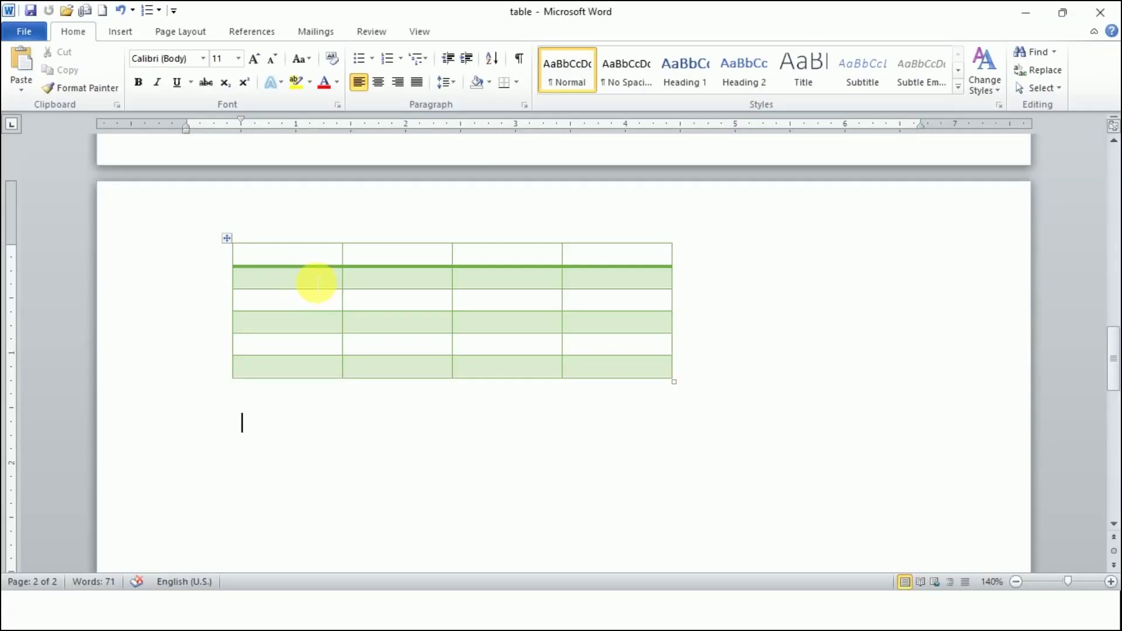
Select every table cell and set the row height to 0.4"
click(315, 279)
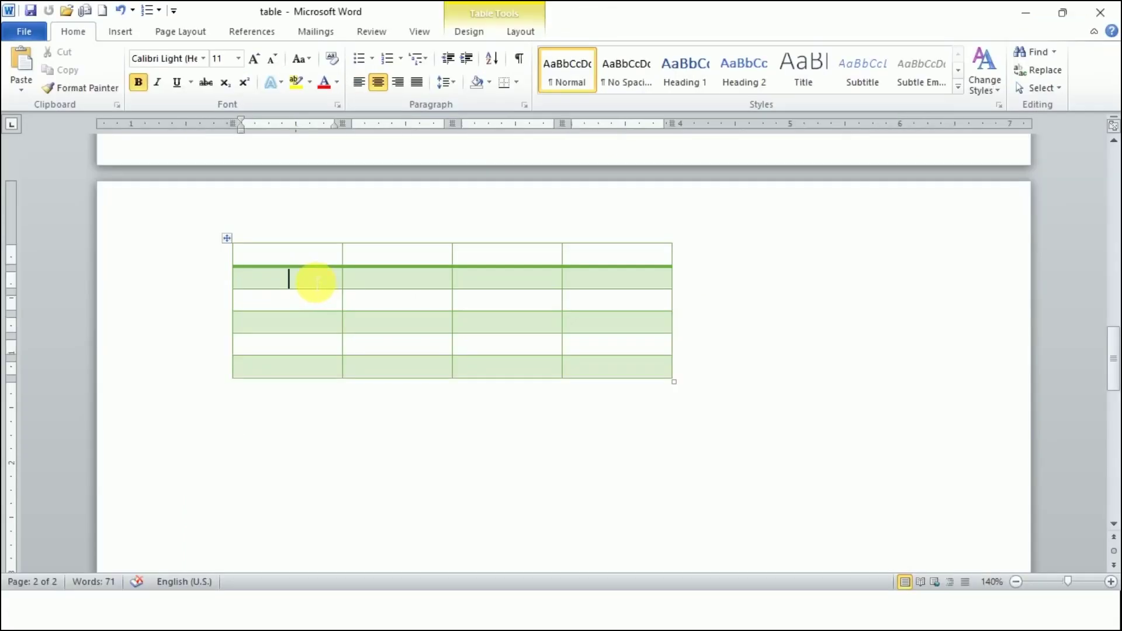
click(321, 259)
drag(321, 269, 589, 368)
click(517, 32)
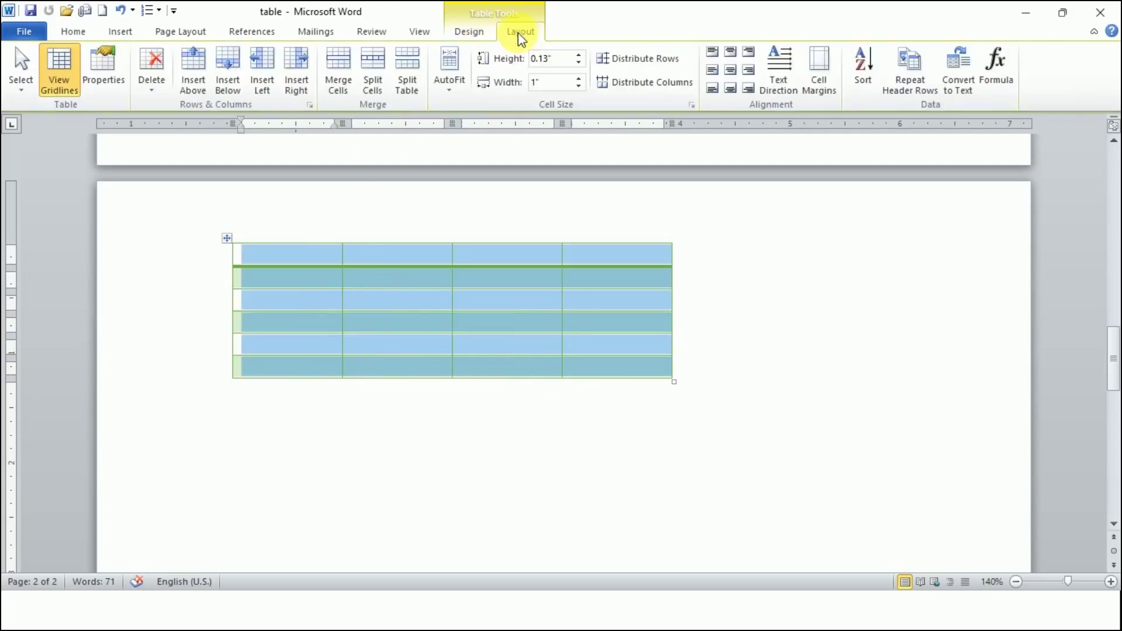
click(579, 55)
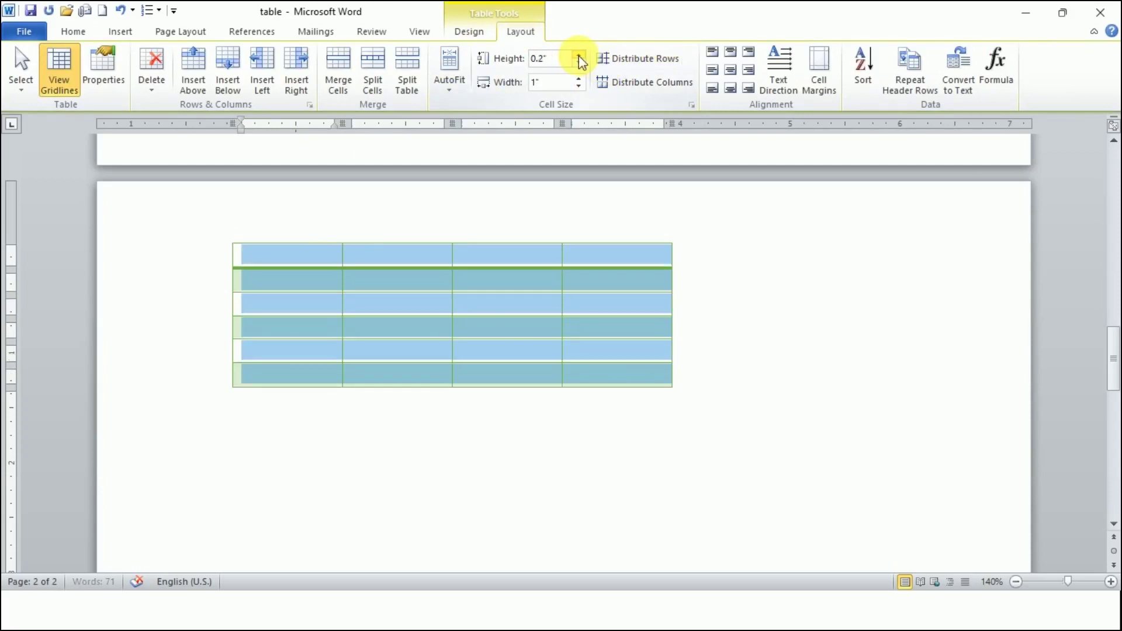
click(578, 55)
click(578, 55)
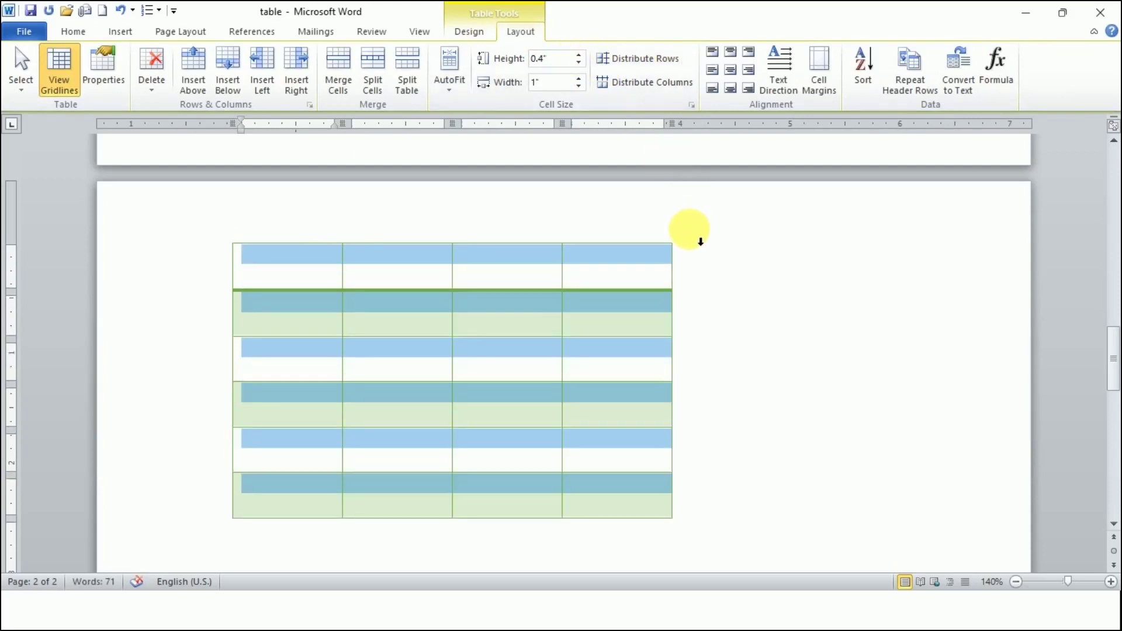
scroll(689, 234, down, 1)
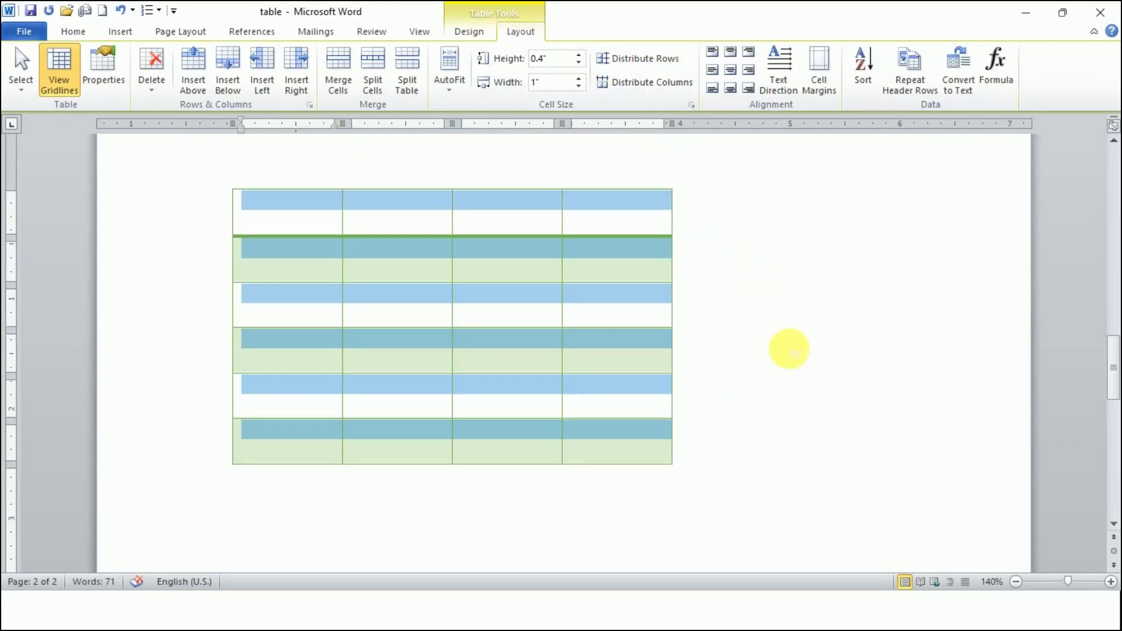
click(821, 276)
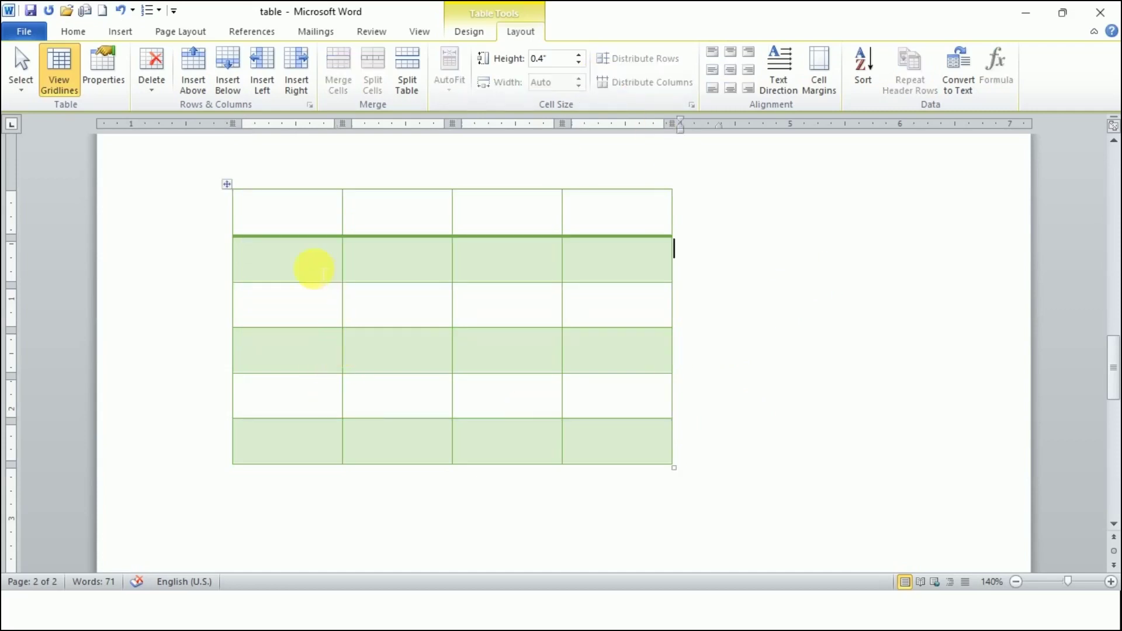
Enter A, B, C, D, E down the first column below the header row
click(299, 261)
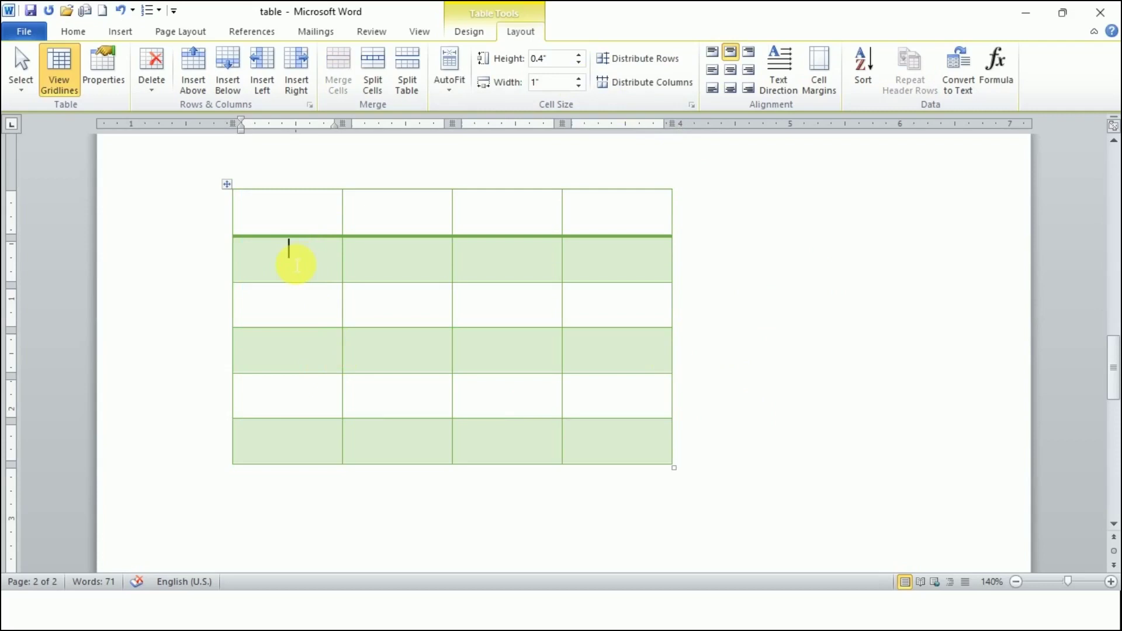
text(A)
key(Down)
text(B)
key(Down)
text(C)
key(Down)
text(D)
key(Down)
text(E)
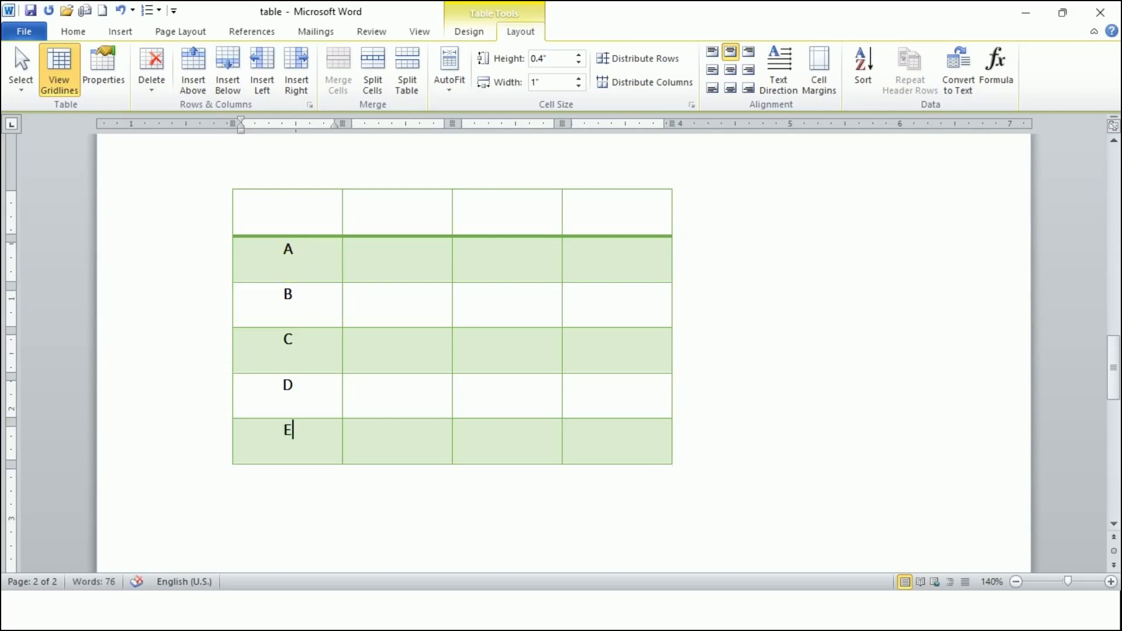
Enter 1 through 5 down the second column
click(402, 255)
text(1)
key(Down)
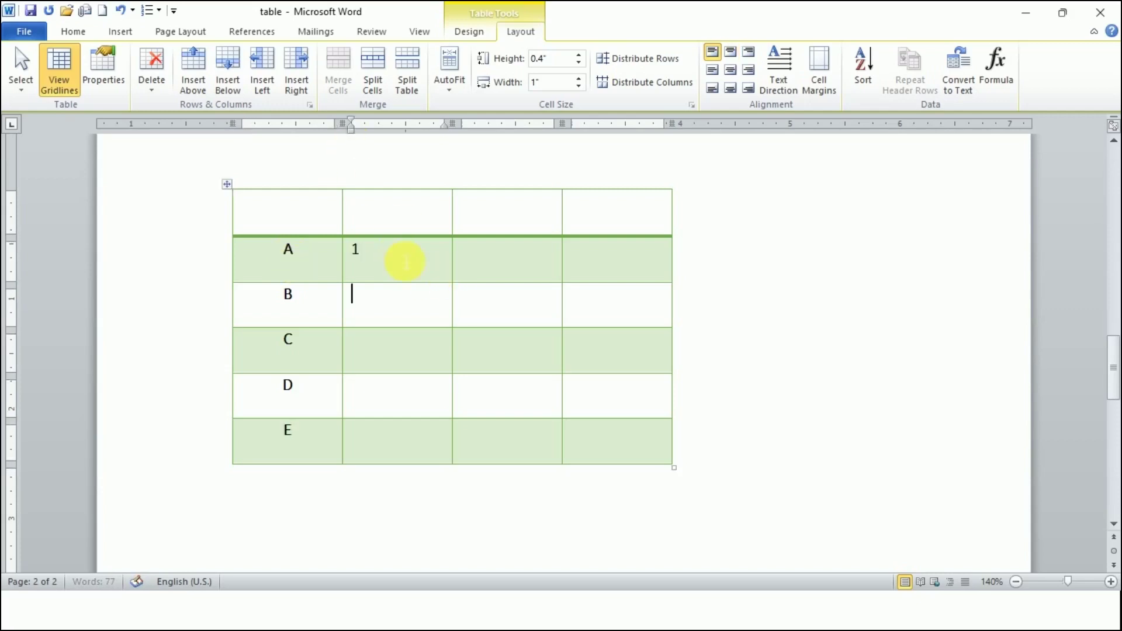
text(2)
key(Down)
text(3)
key(Down)
text(4)
key(Down)
text(5)
key(Down)
drag(546, 213, 621, 455)
click(621, 455)
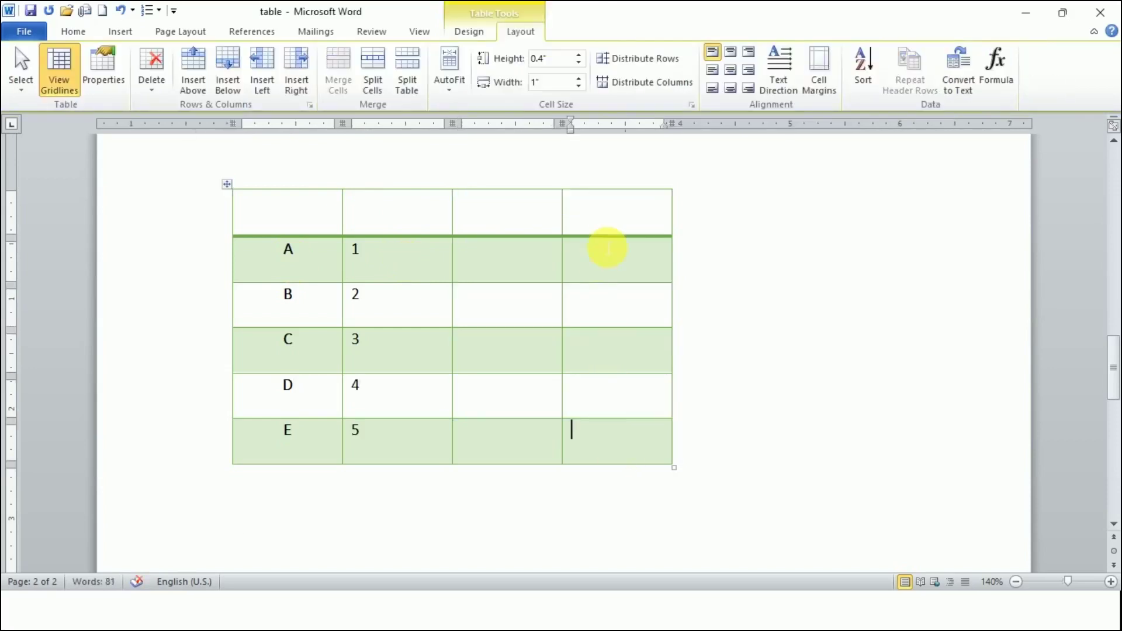
Delete the entire fourth column through Delete Cells, leaving a three-column table
right_click(604, 205)
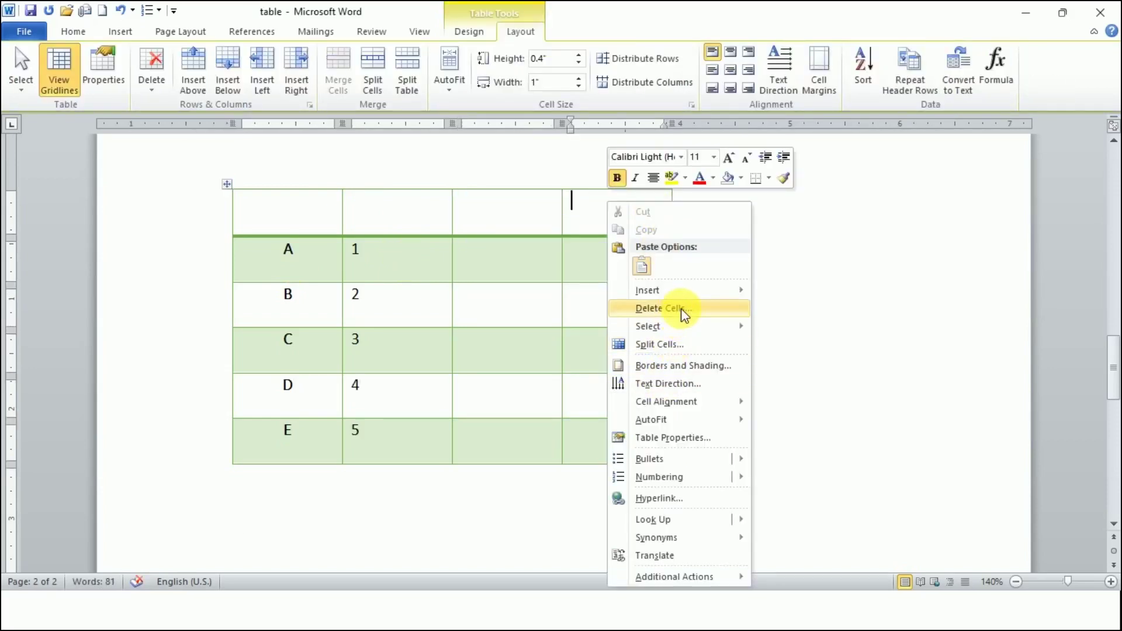
click(680, 308)
click(561, 304)
click(549, 329)
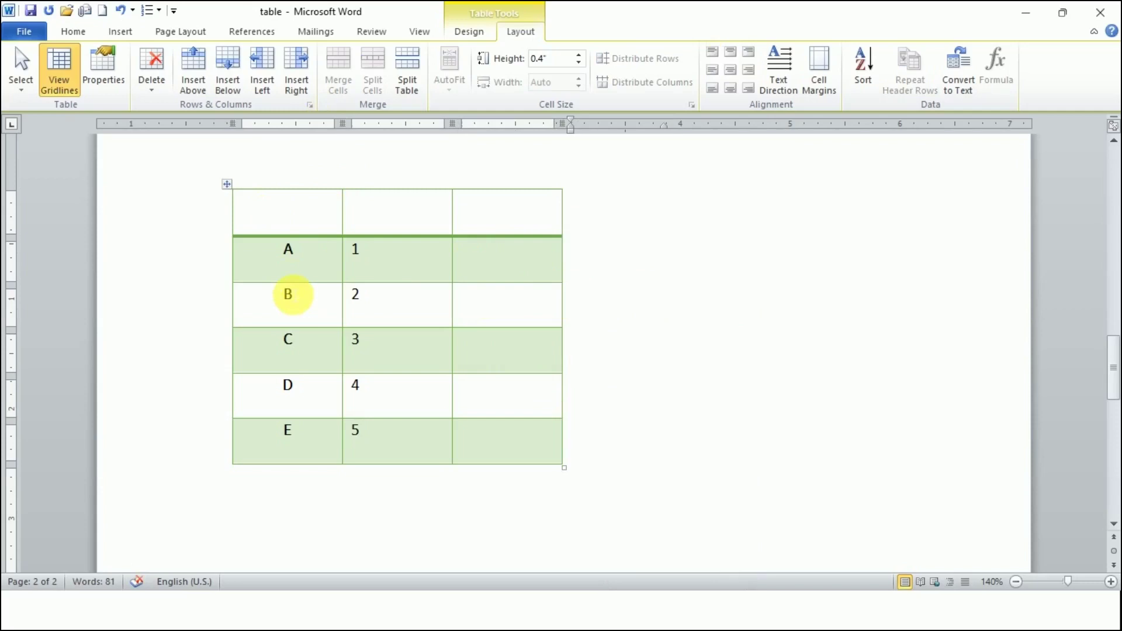
click(270, 263)
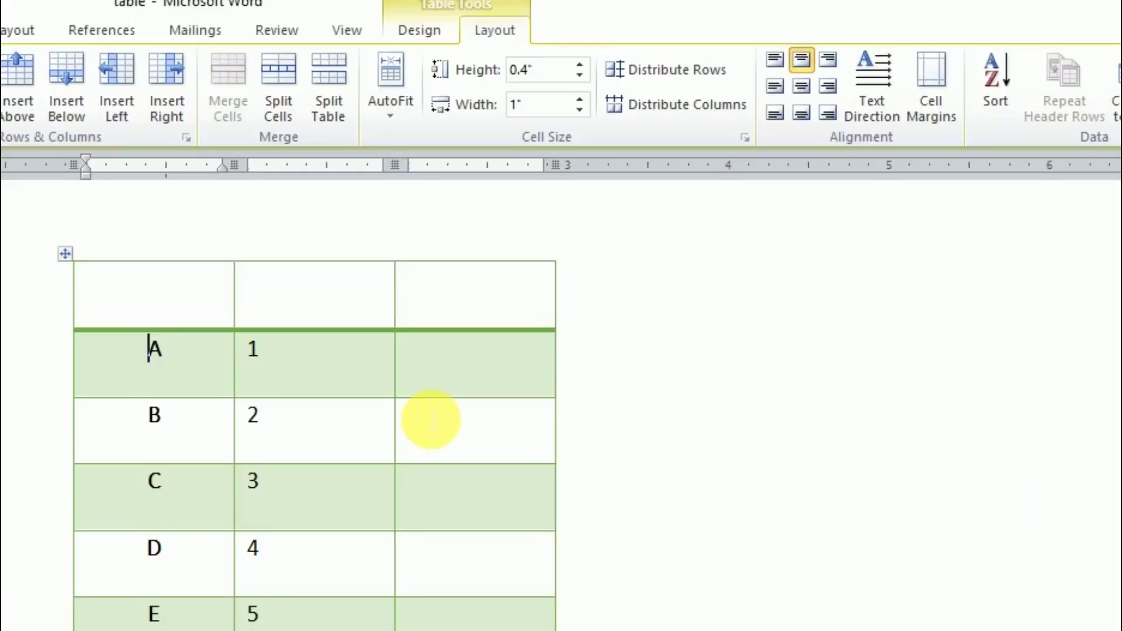
click(300, 448)
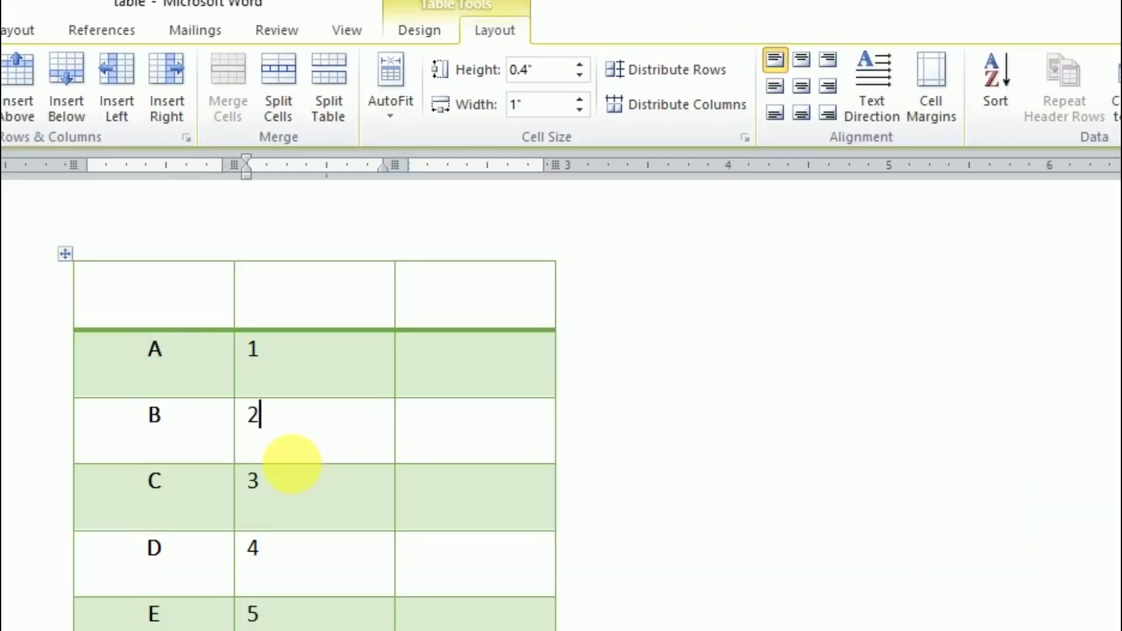
click(117, 368)
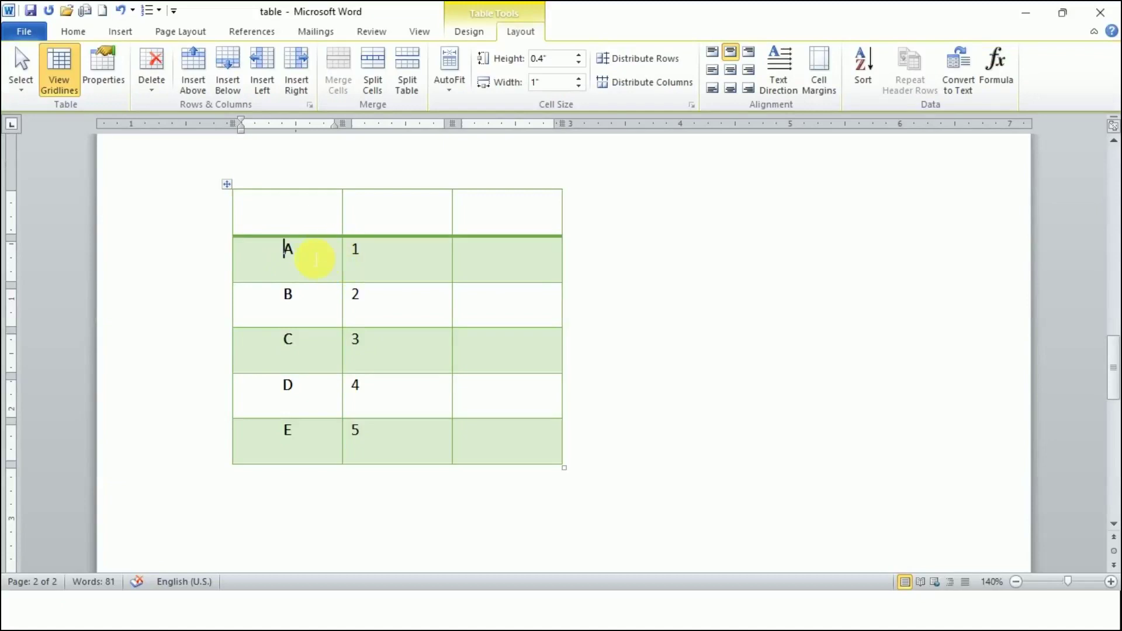
Align the letter A to the top right of its cell
click(749, 51)
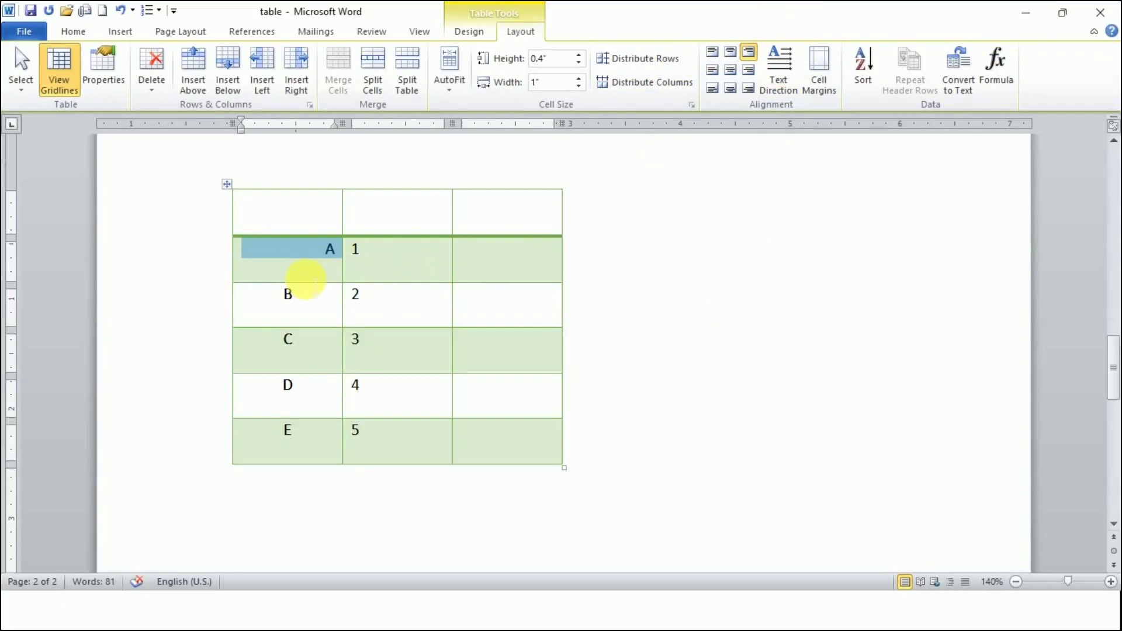
click(329, 272)
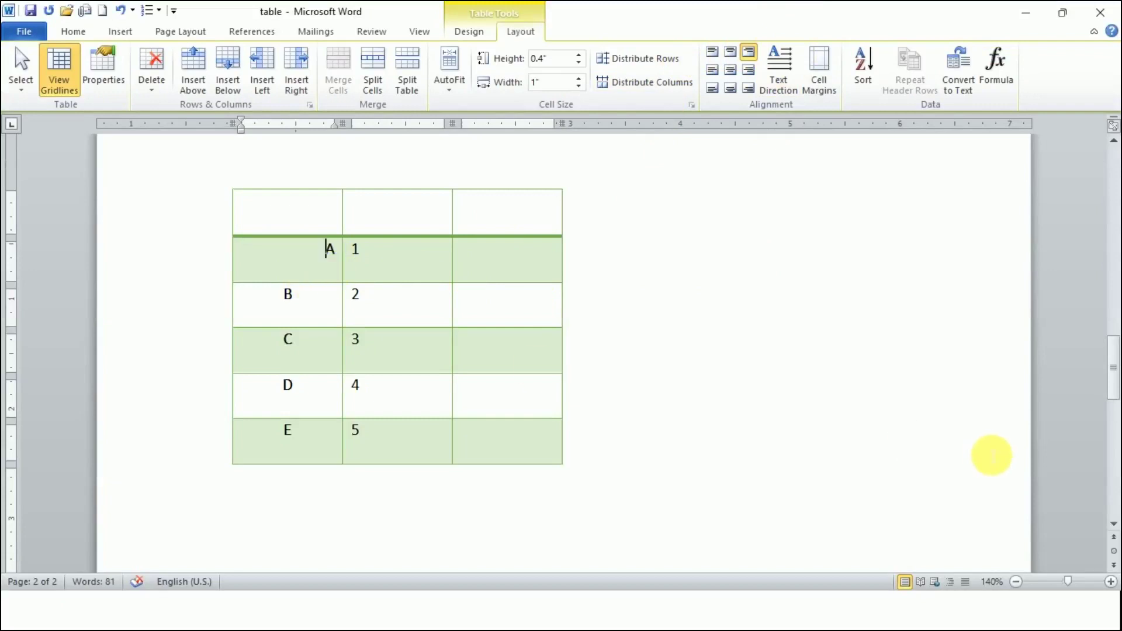
Fill the third column with H, K, L, O and P for rows A to E
click(489, 283)
text(H)
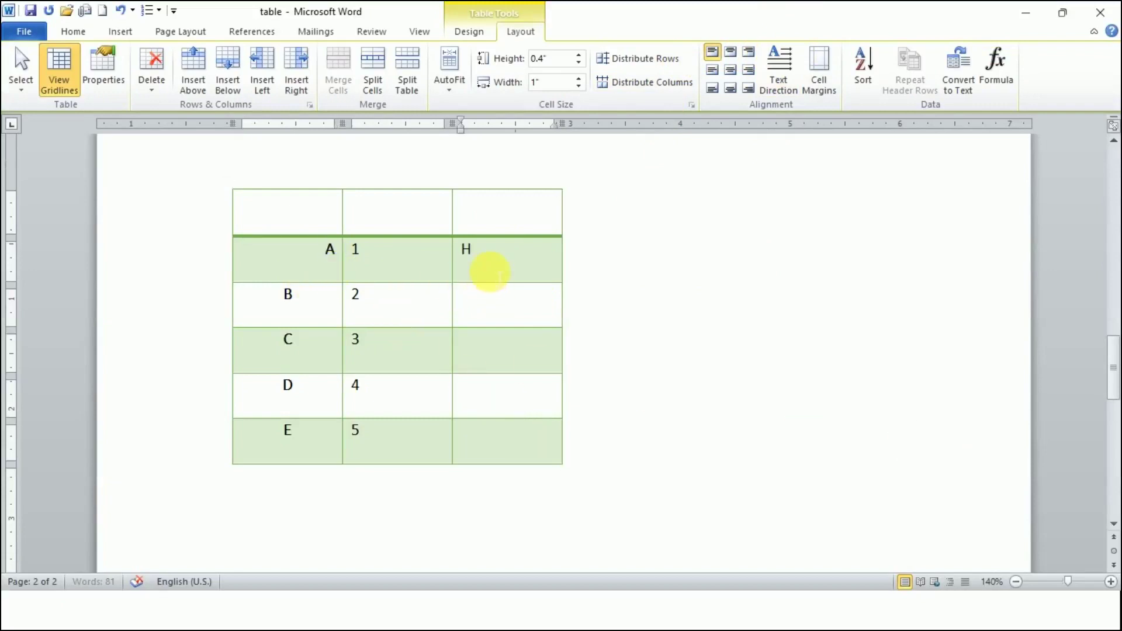
key(Down)
text(K)
key(Down)
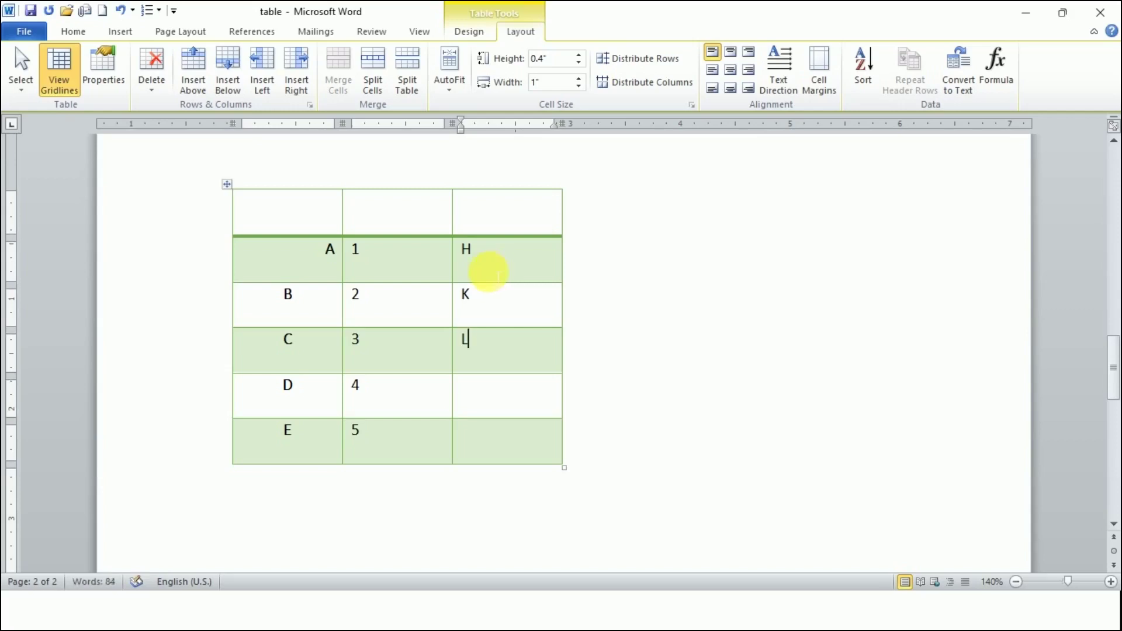
text(L)
key(Down)
text(O)
key(Down)
text(P)
click(316, 257)
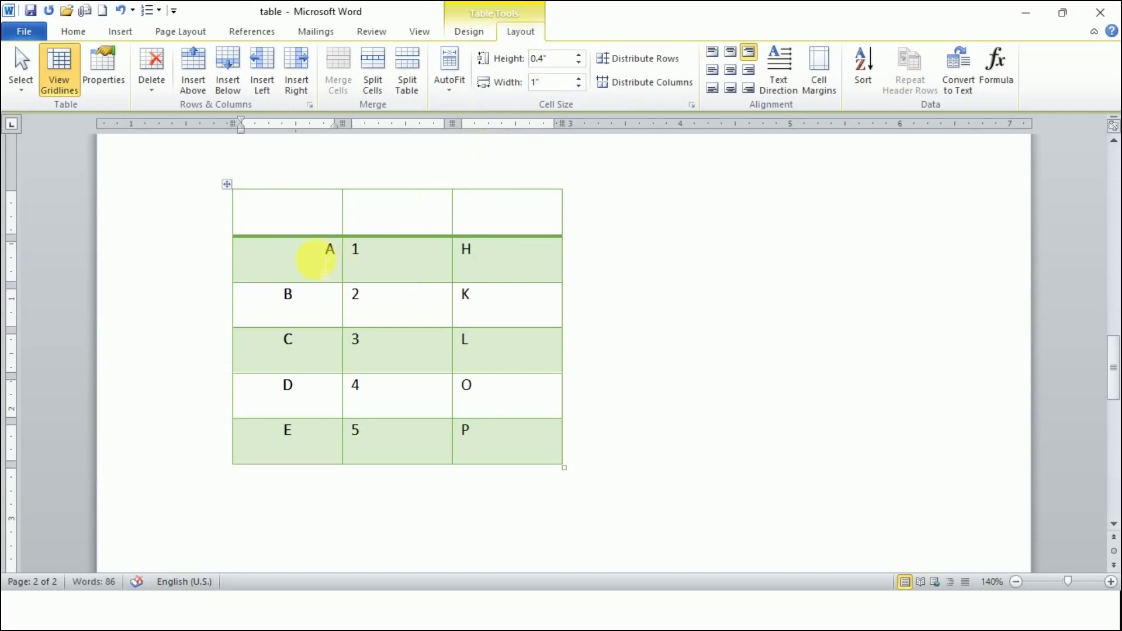
Align row A: A top left, 1 top centre, H top right
click(715, 59)
click(367, 266)
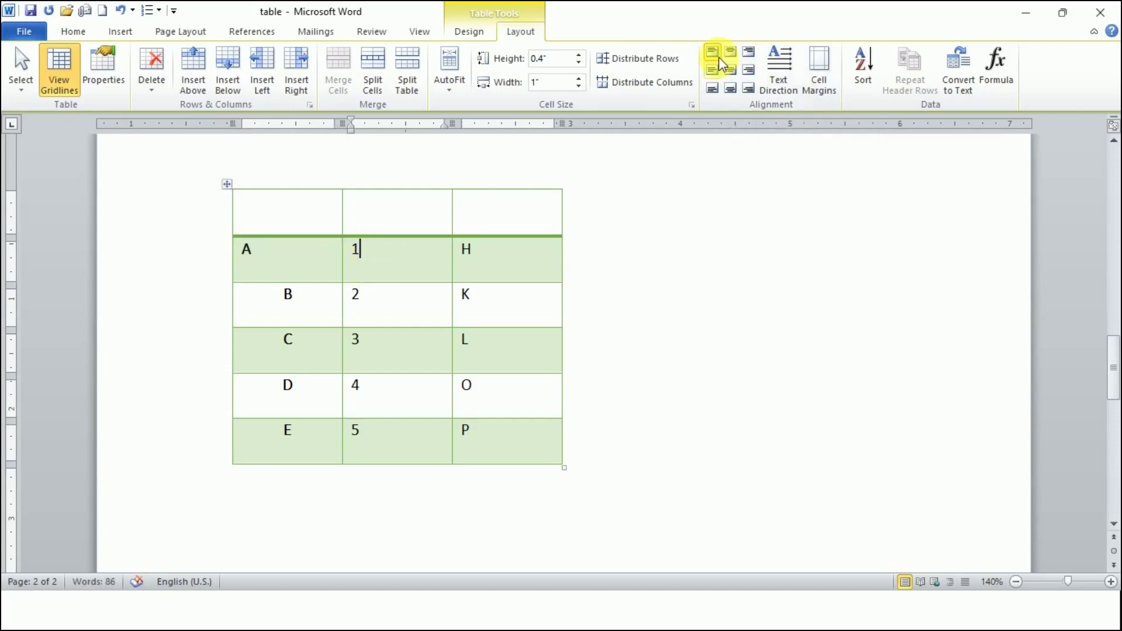
click(730, 51)
click(570, 260)
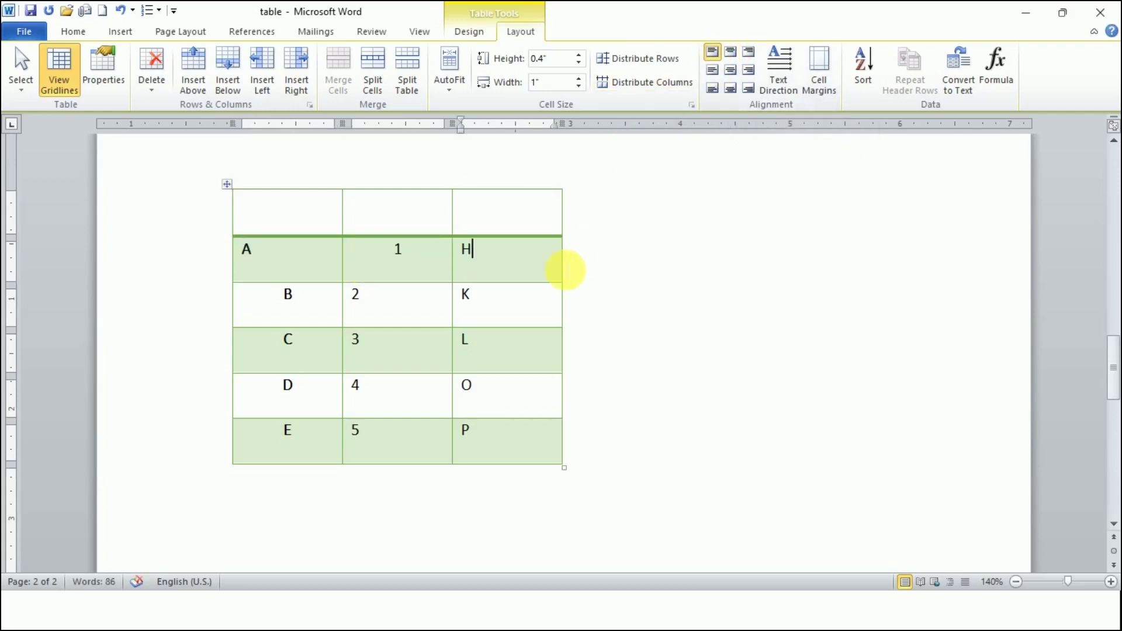
click(748, 53)
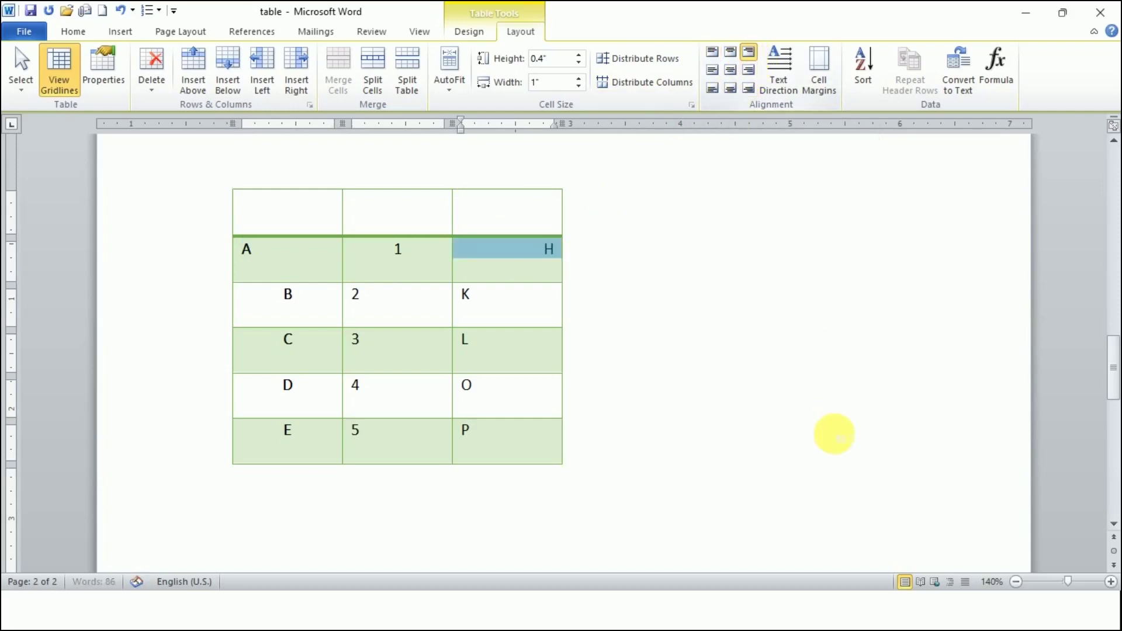
Align row B: B centre left, 2 centred, K centre right
click(283, 295)
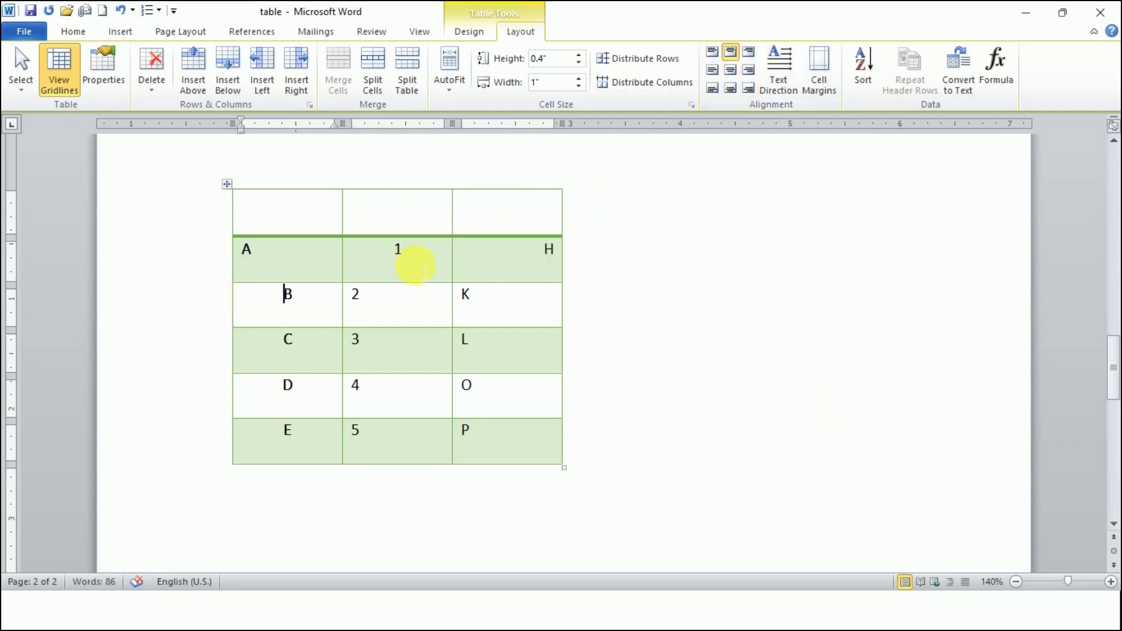
click(713, 71)
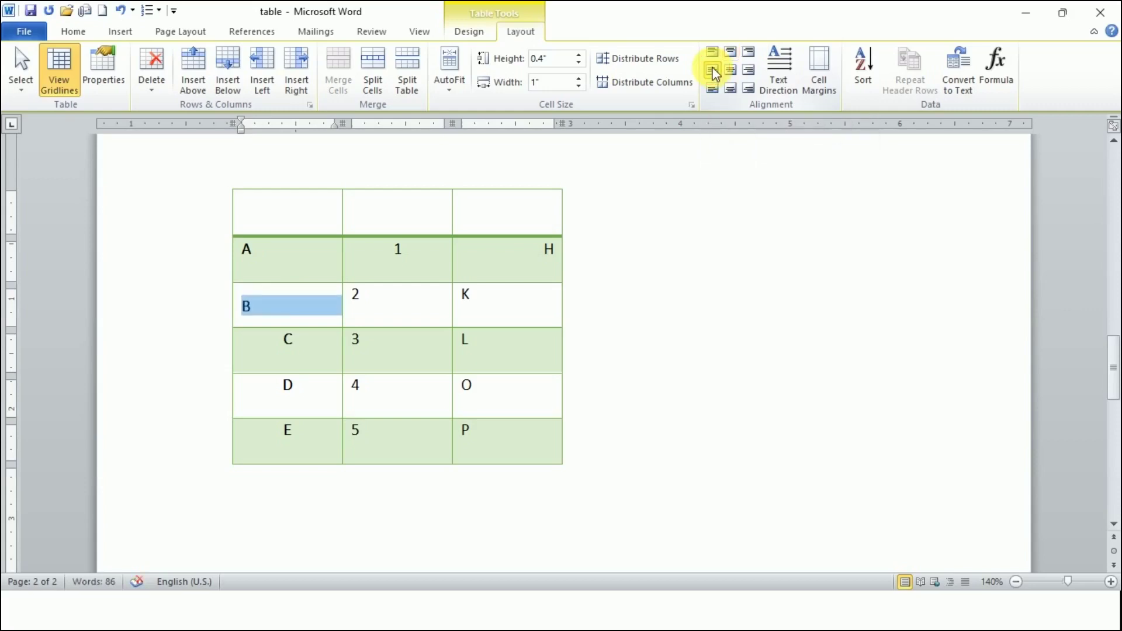
click(257, 313)
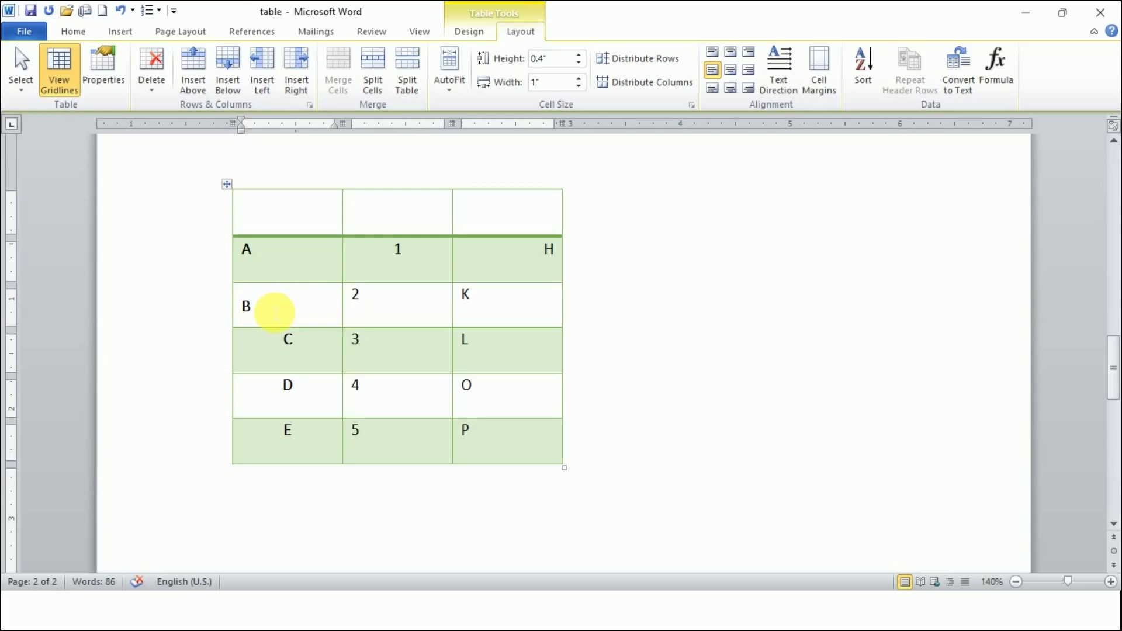
click(363, 315)
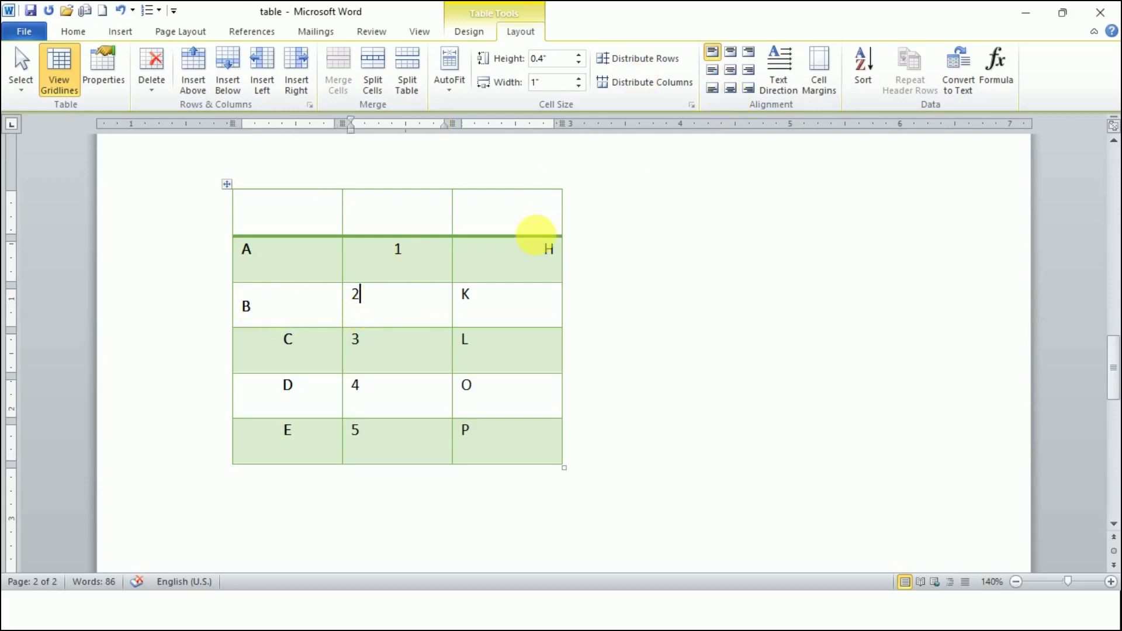
click(730, 69)
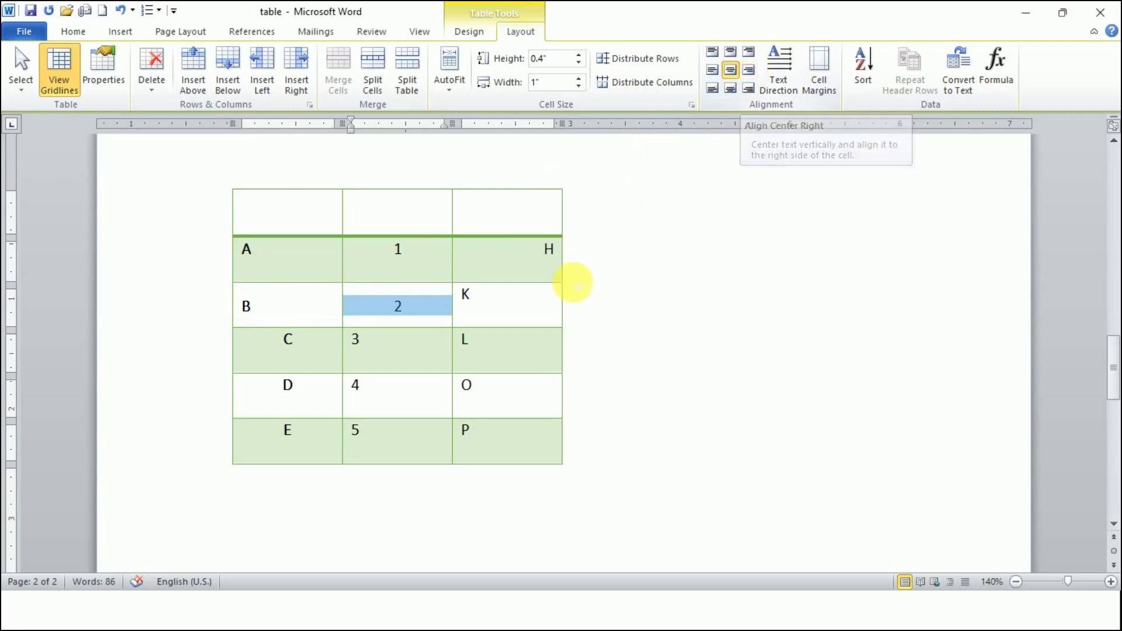
click(526, 311)
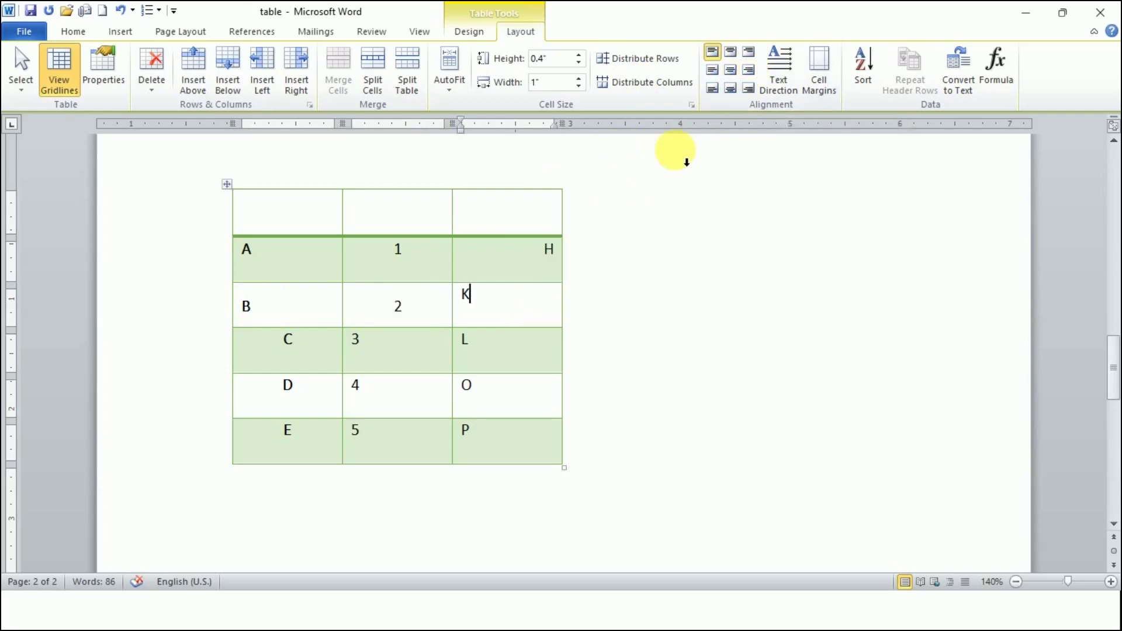
click(751, 78)
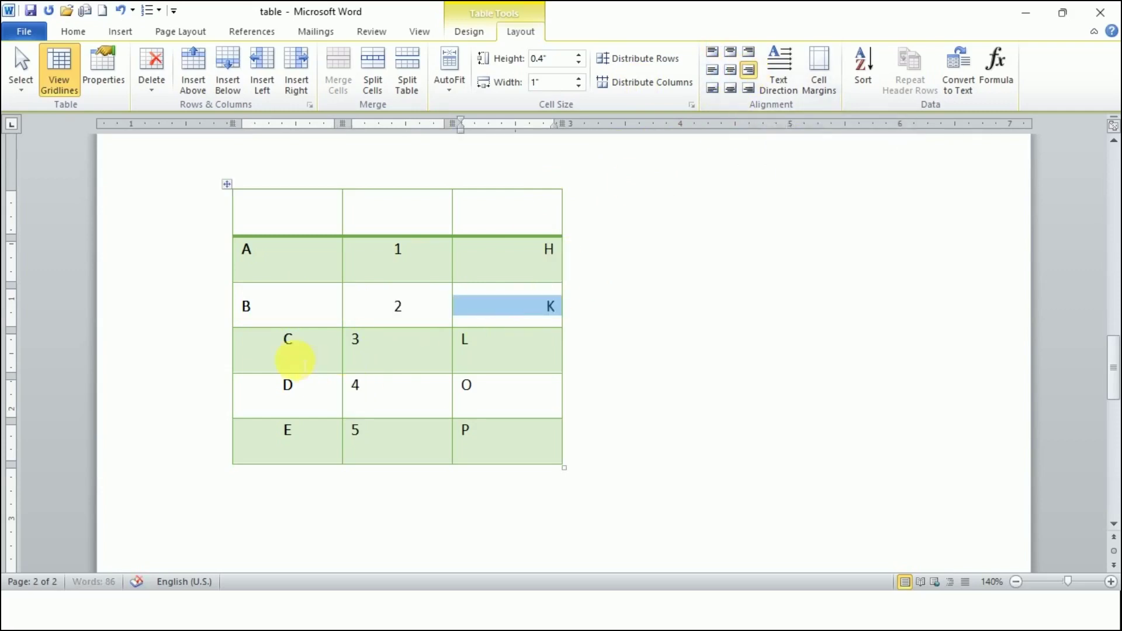
Align row C: C bottom left, 3 bottom centre, L bottom right
click(289, 353)
click(711, 88)
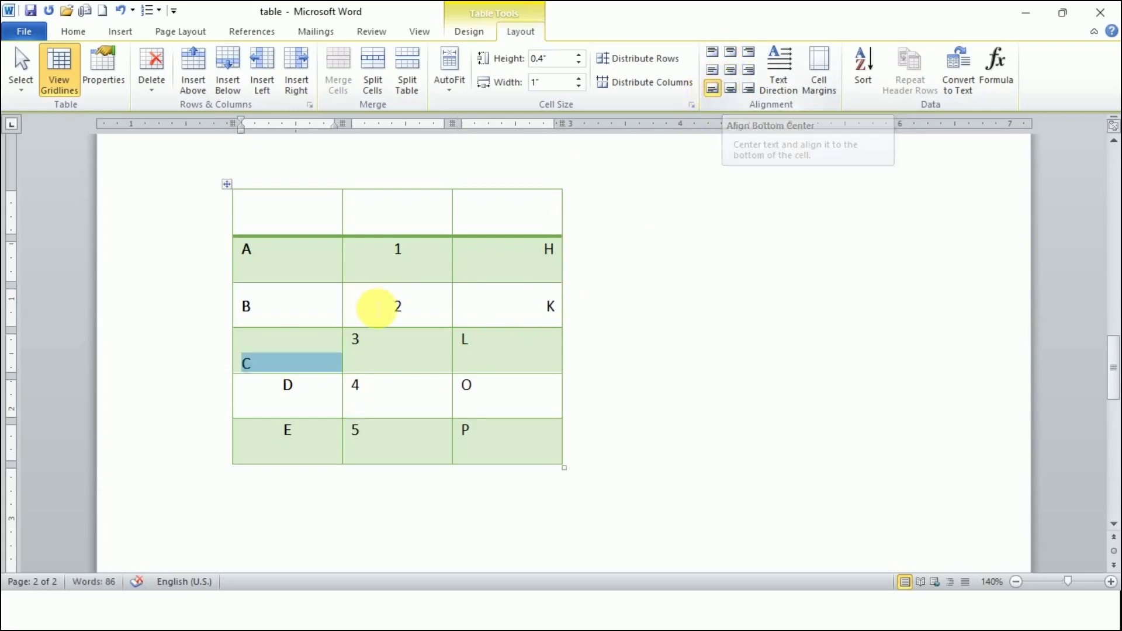
click(365, 342)
click(730, 89)
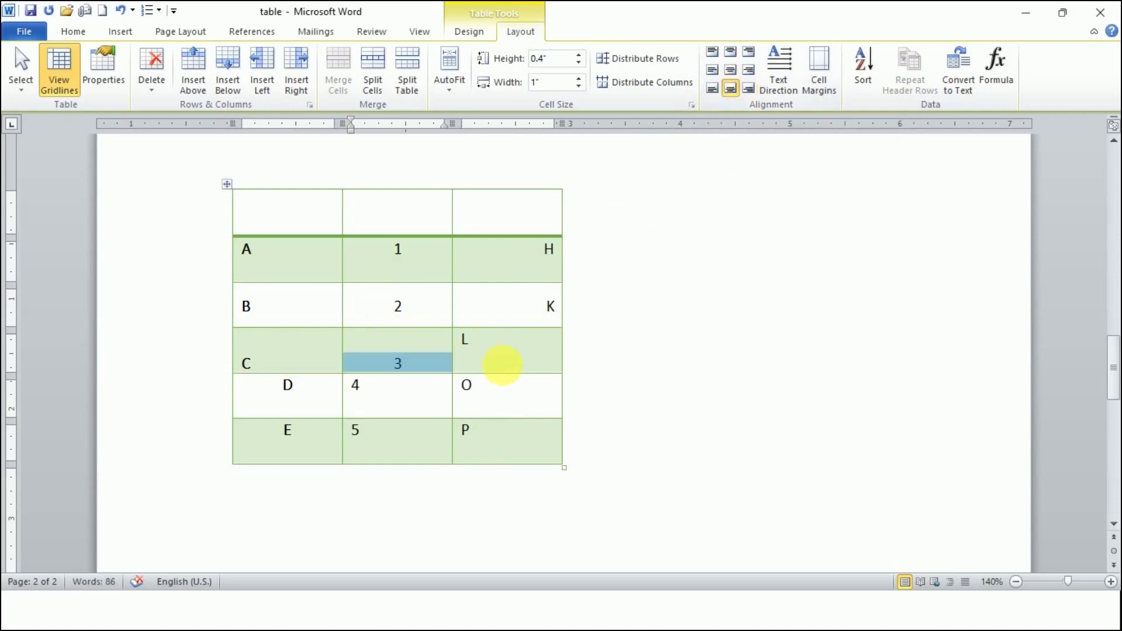
click(501, 363)
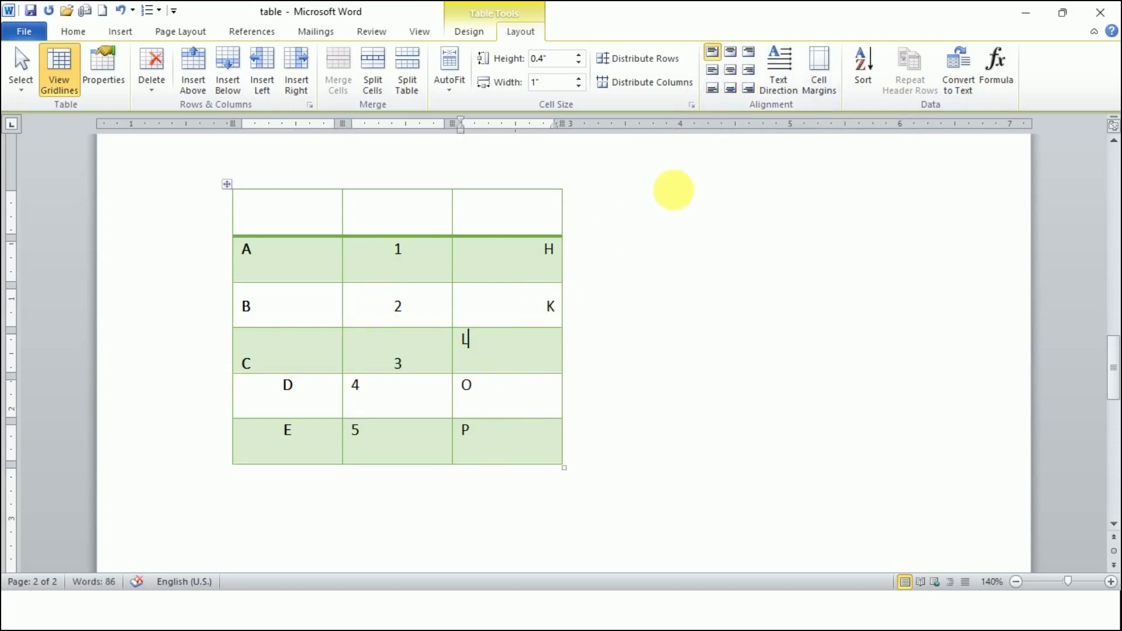
click(750, 89)
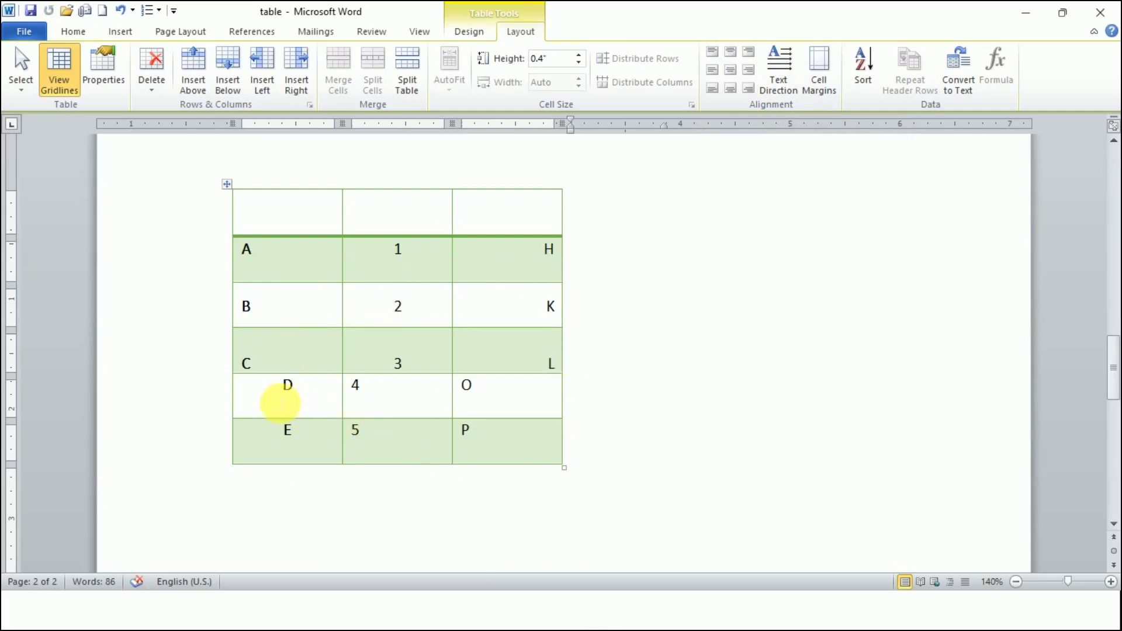
Delete the D/4/O and E/5/P rows with Delete Cells > Delete entire row
drag(276, 403, 496, 436)
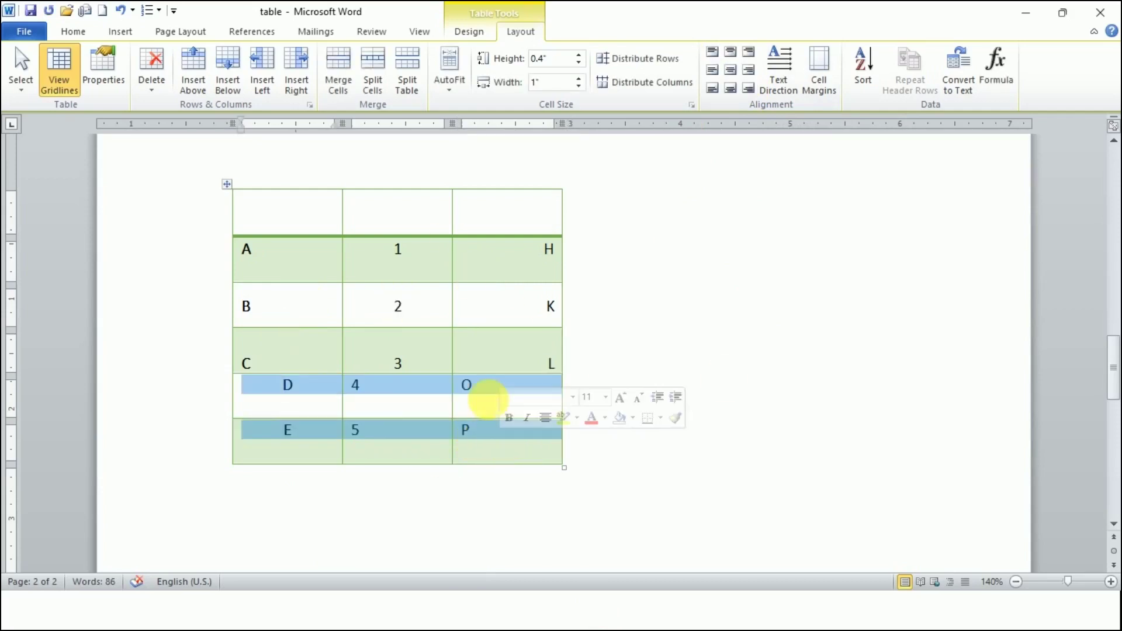
right_click(488, 399)
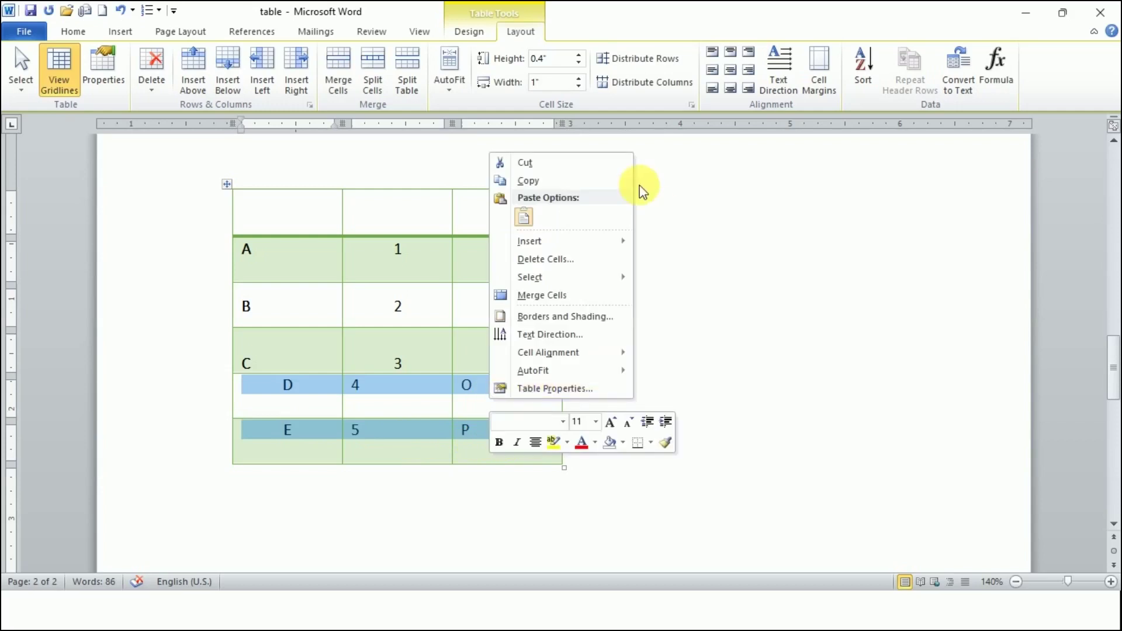
click(549, 262)
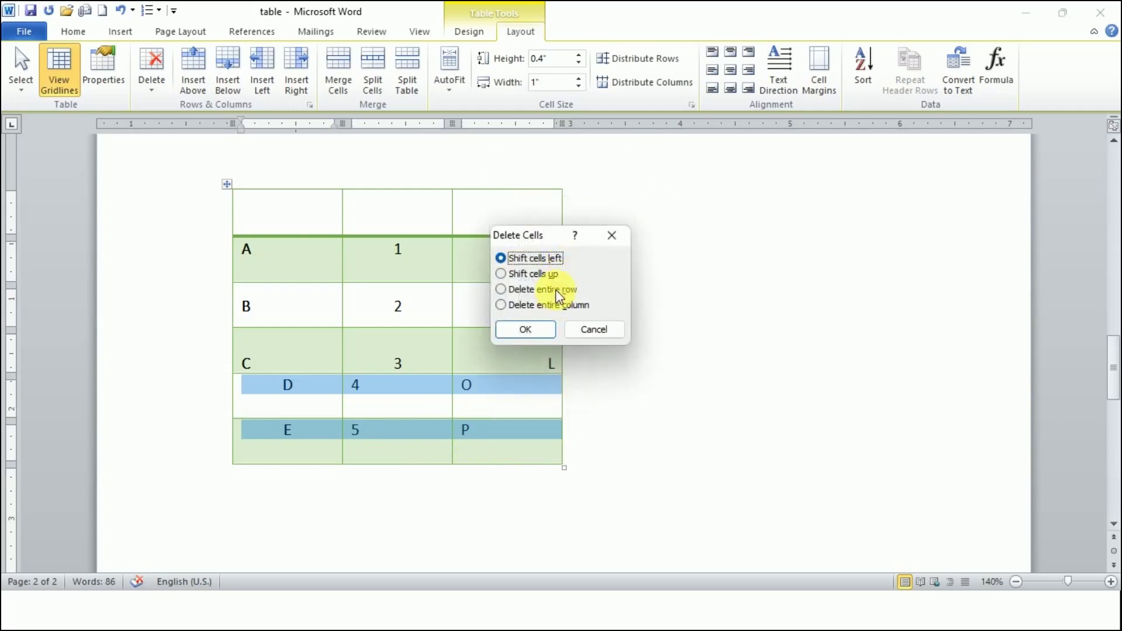
click(555, 291)
click(525, 330)
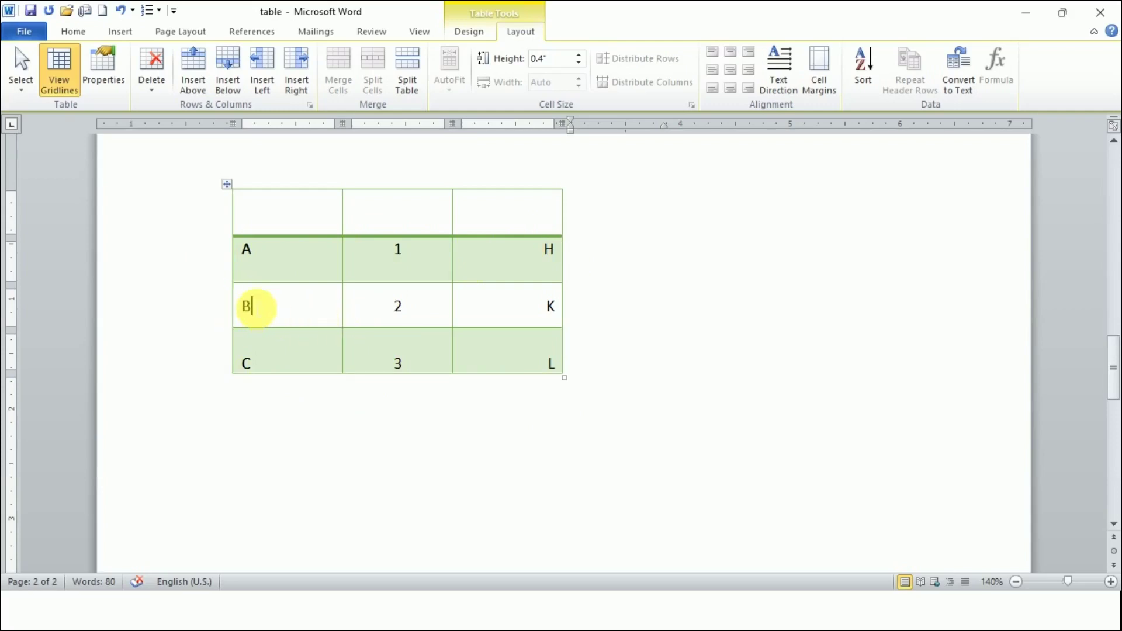
Try Align Center on all cells of rows A–C
drag(333, 307, 466, 311)
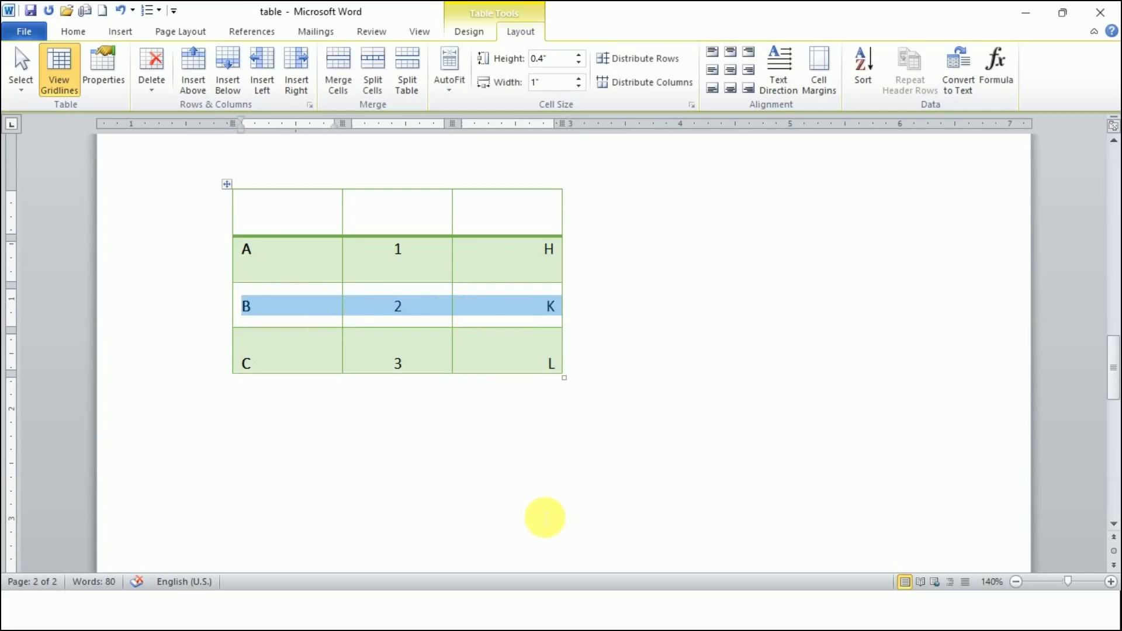
click(650, 440)
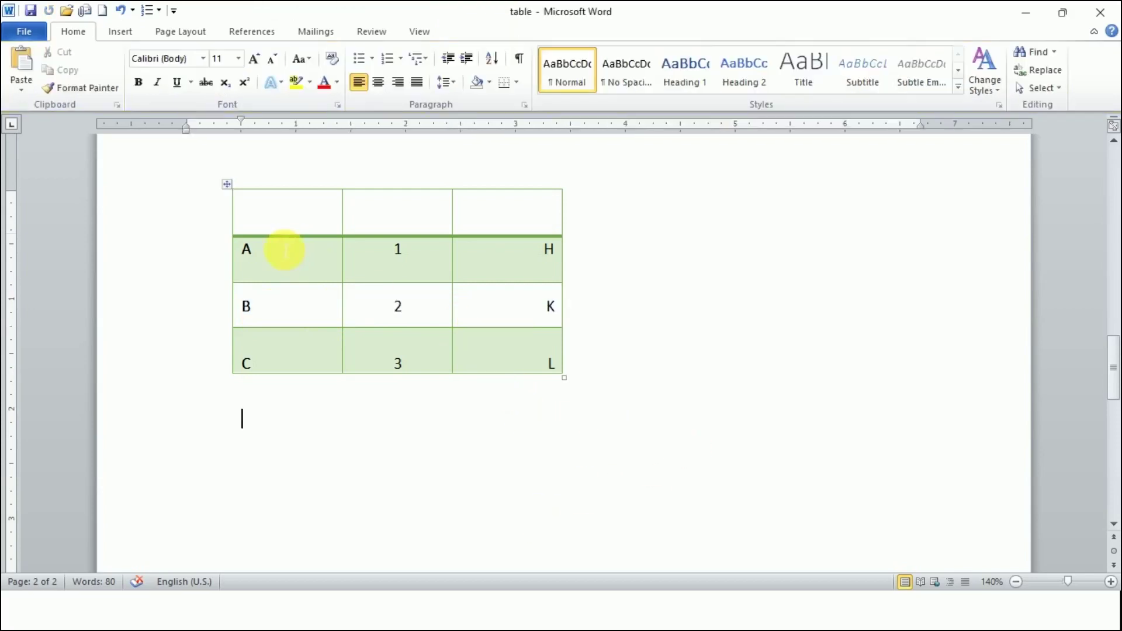
drag(267, 253, 552, 367)
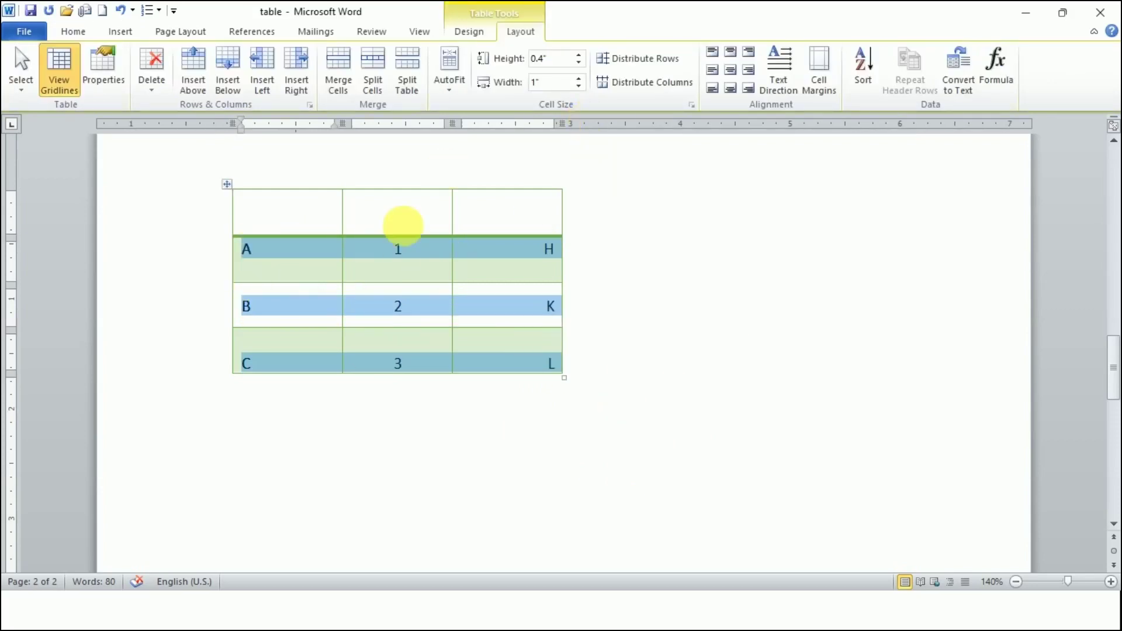
click(730, 69)
click(720, 287)
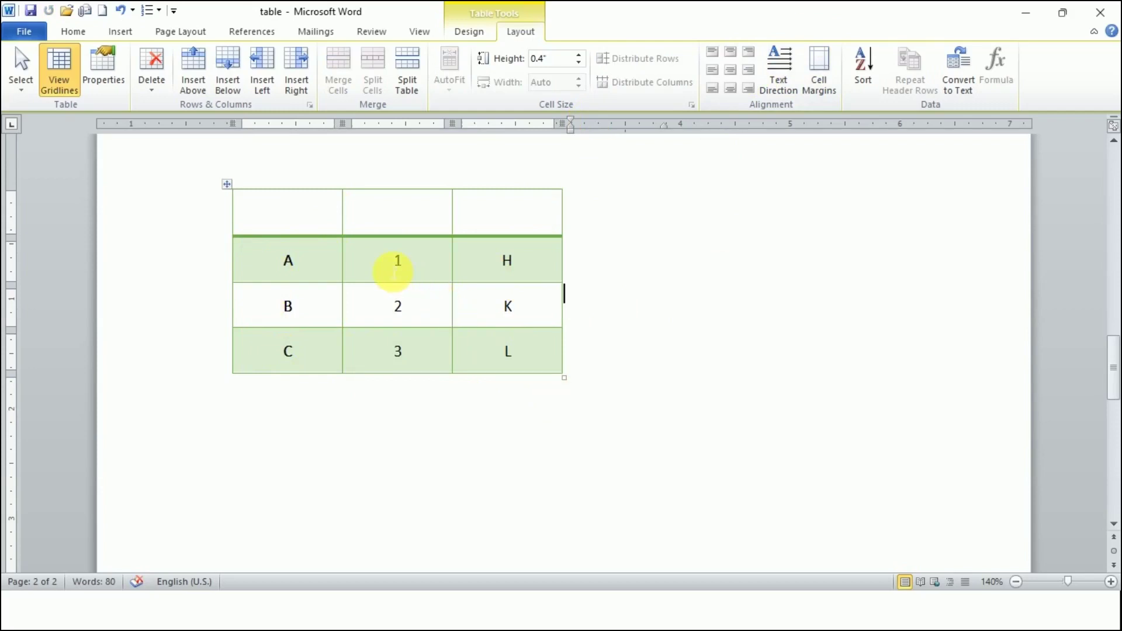
Try Align Center Left, then Align Center Right, on rows A–C
drag(558, 360, 283, 266)
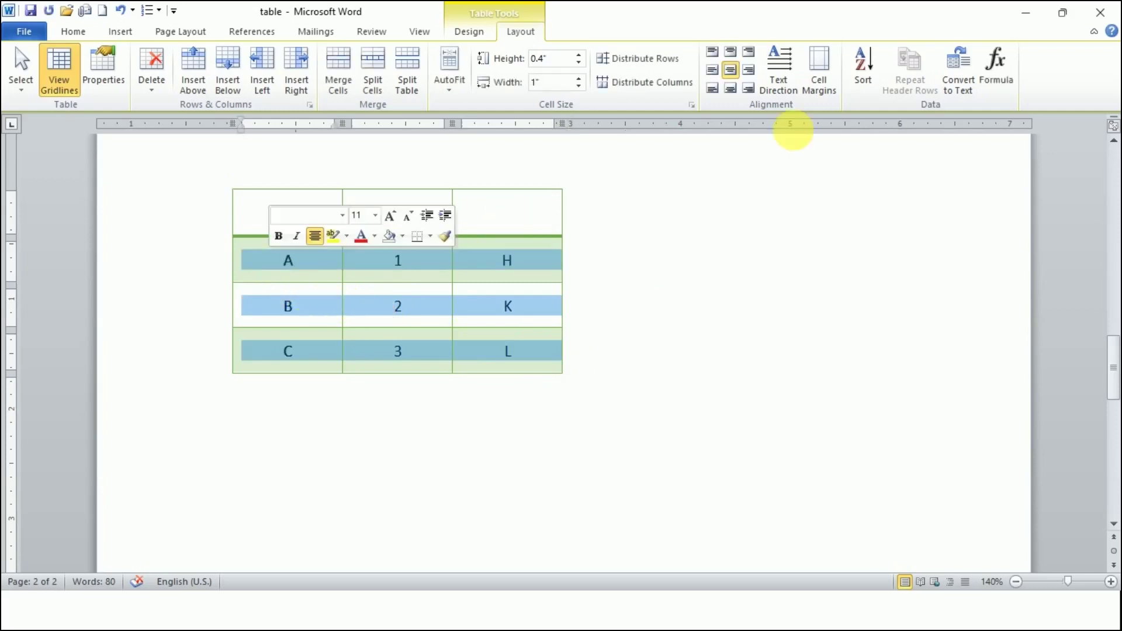
click(716, 71)
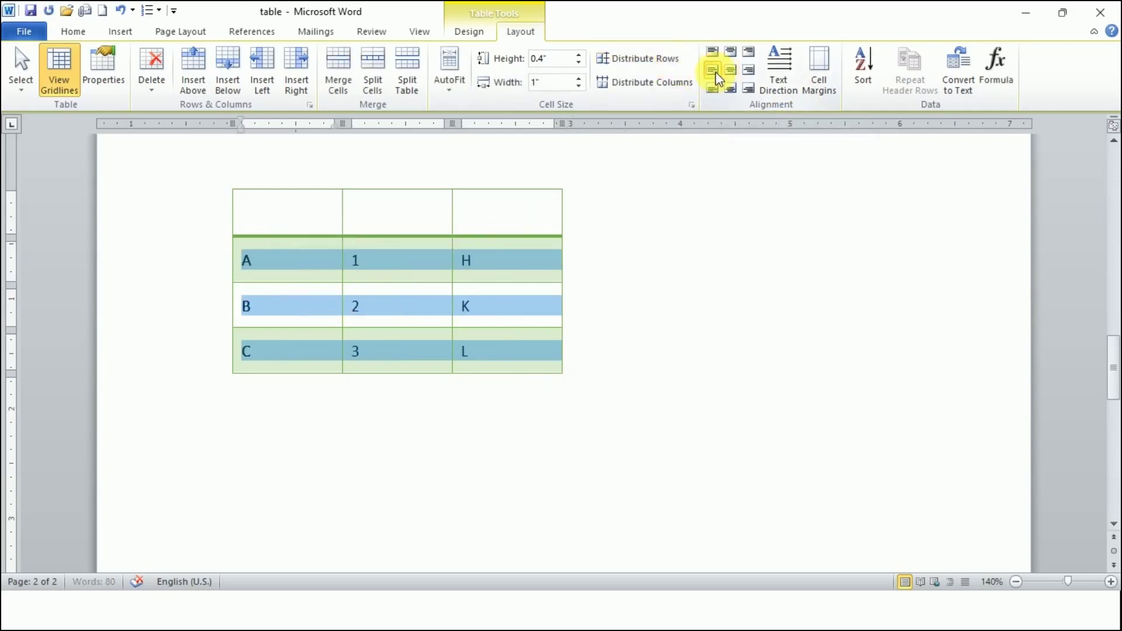
click(564, 336)
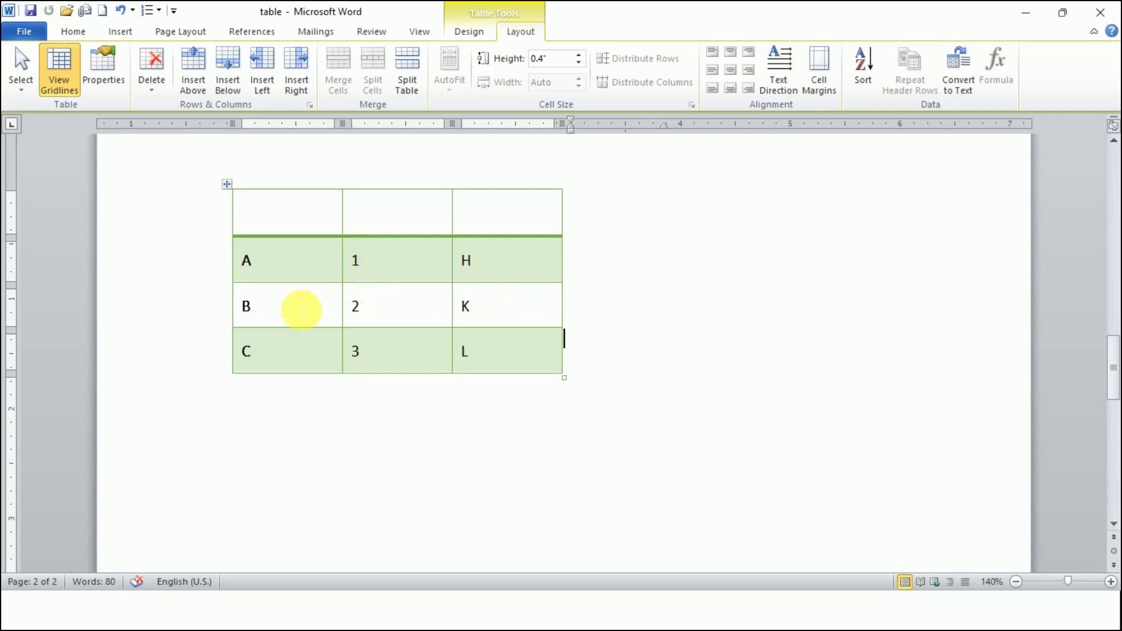
drag(263, 266, 475, 333)
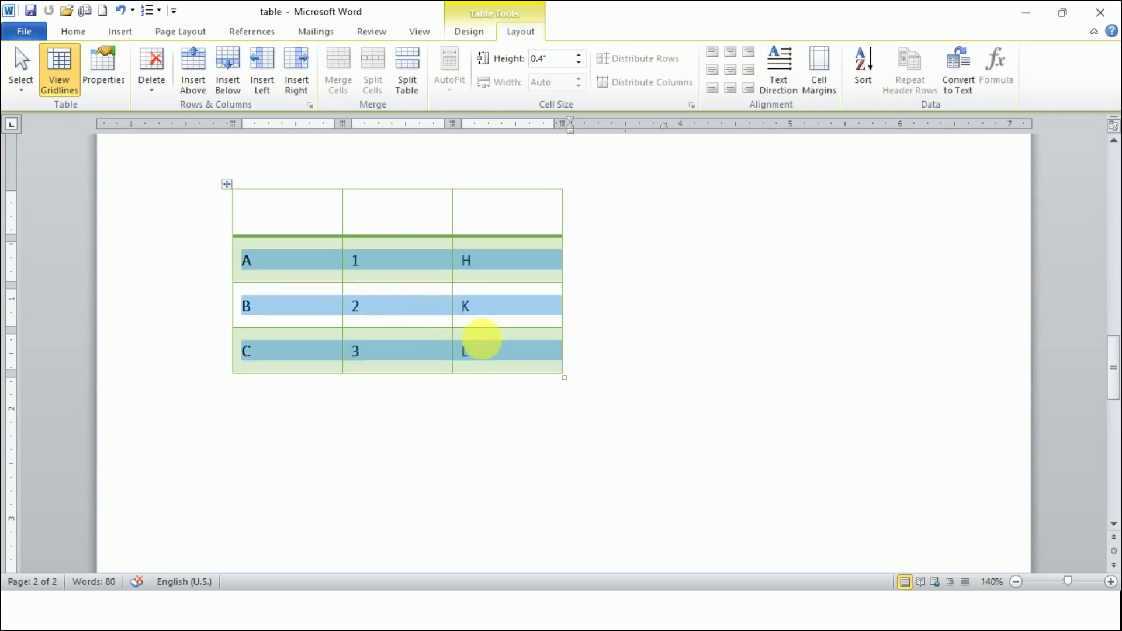
click(748, 71)
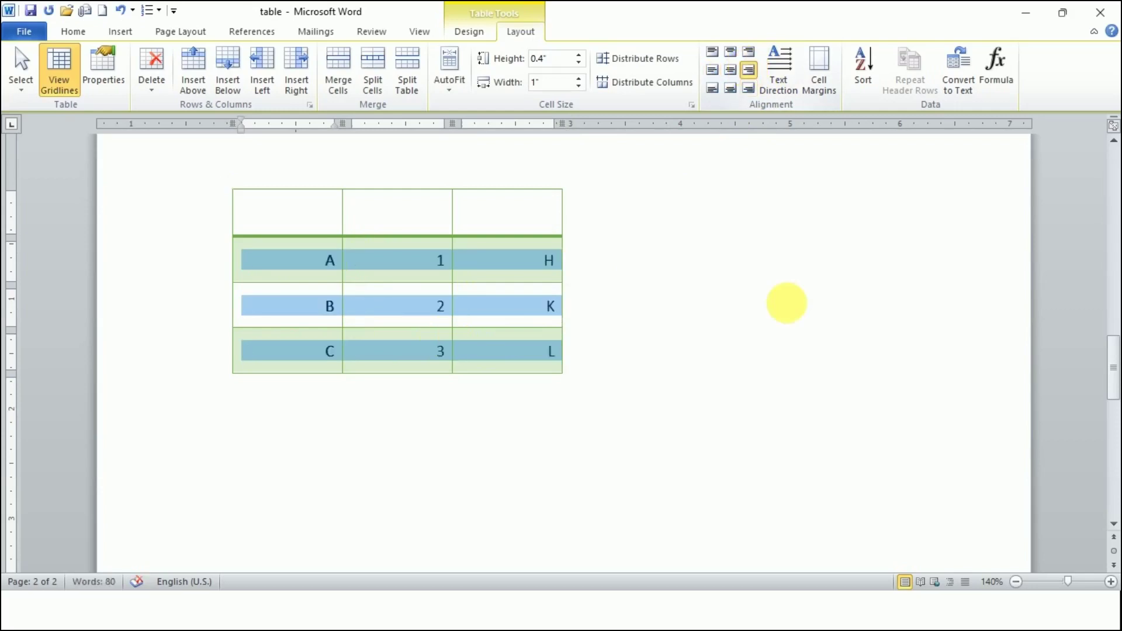
click(508, 369)
Apply Align Bottom Center to every cell in rows A–C
click(508, 369)
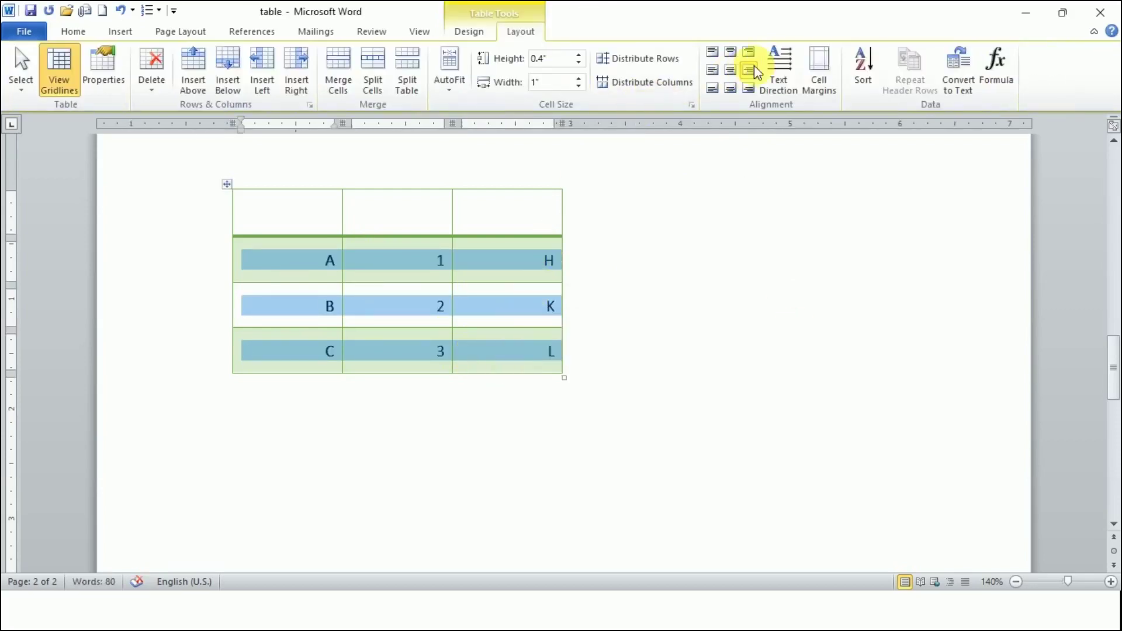
click(730, 71)
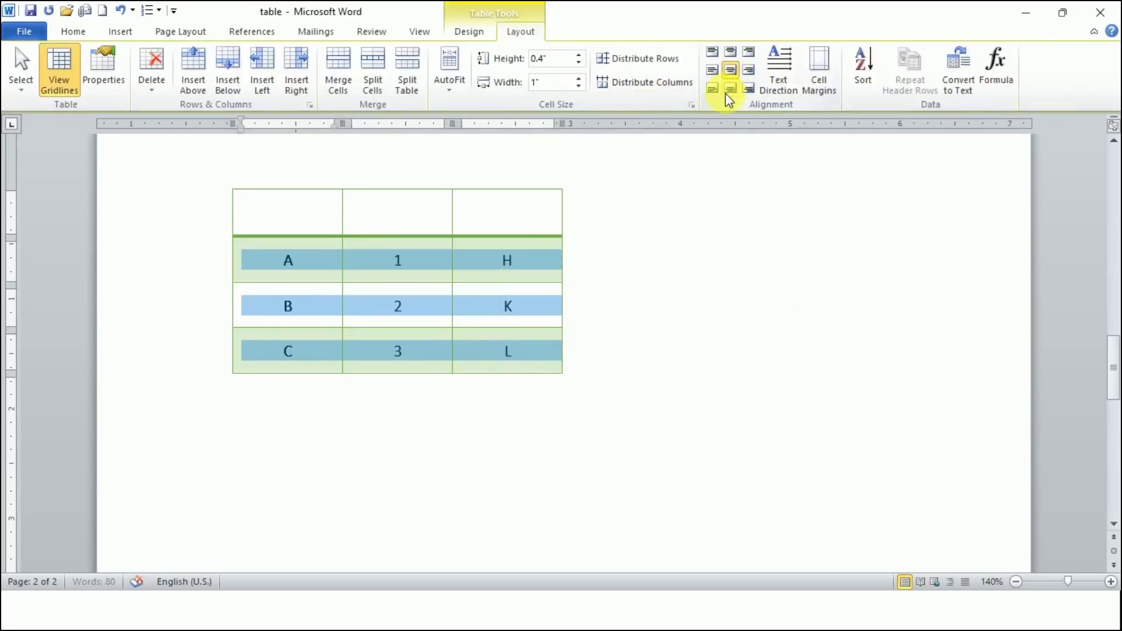
click(727, 90)
click(588, 405)
click(735, 418)
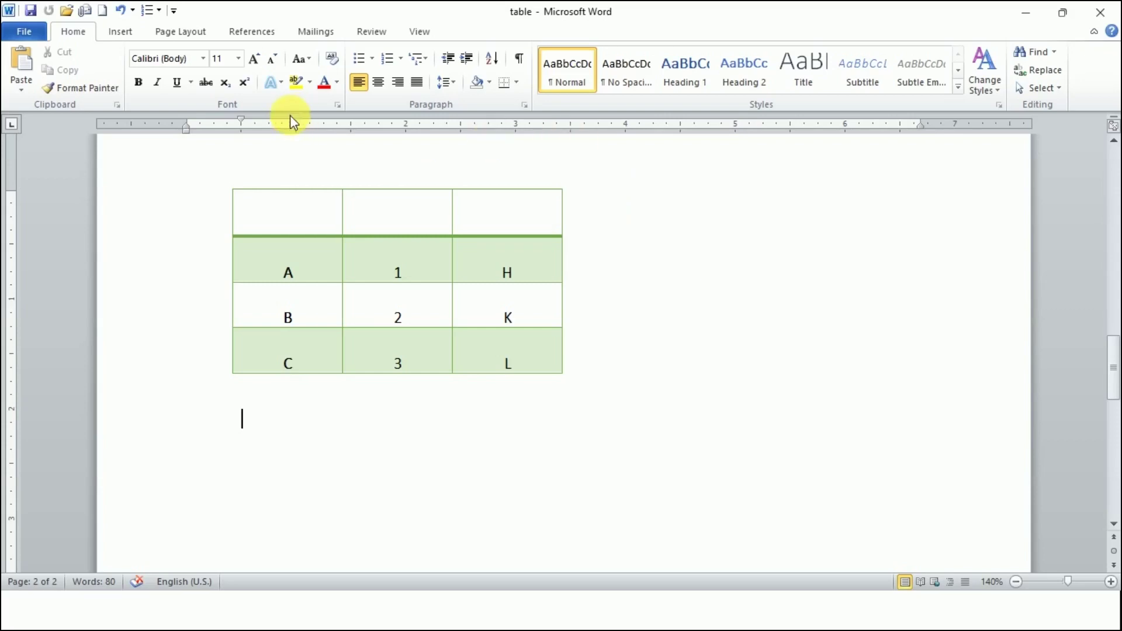
drag(281, 265, 509, 361)
click(520, 32)
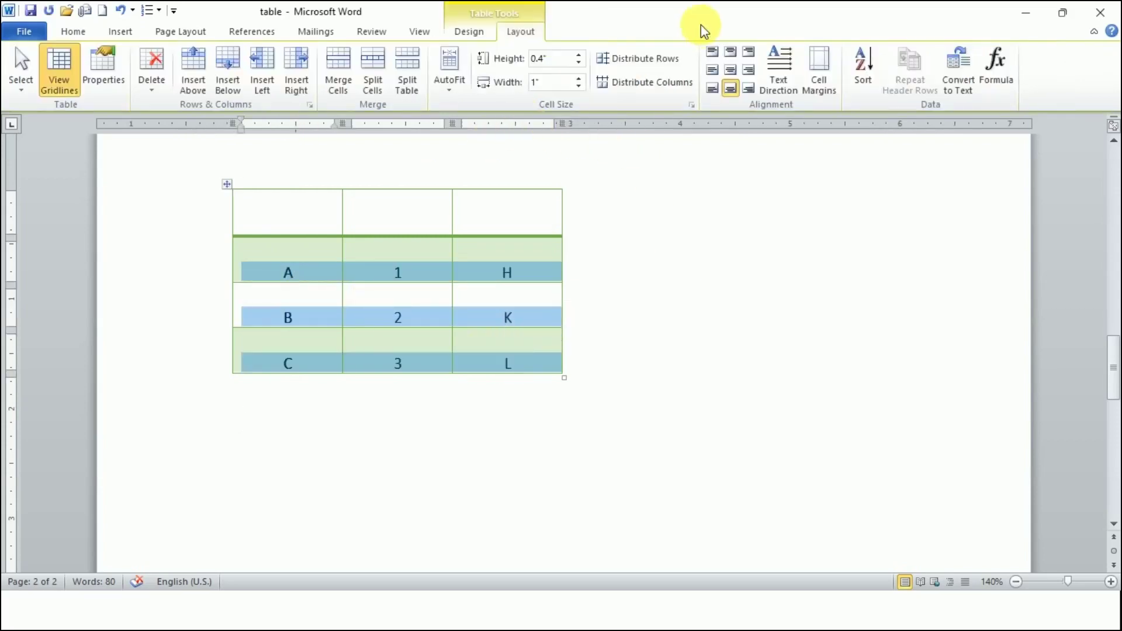